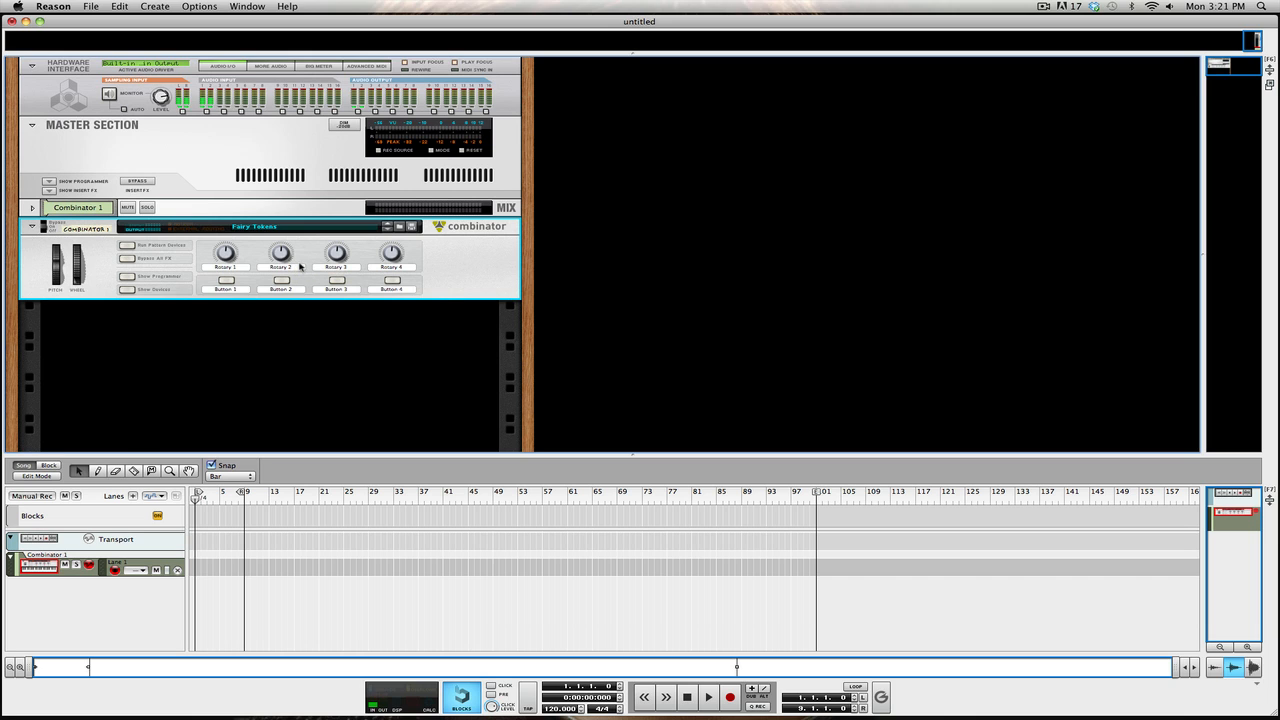
Step: Examine the devices inside the Fairy Tokens Combinator, then hide them again
click(126, 290)
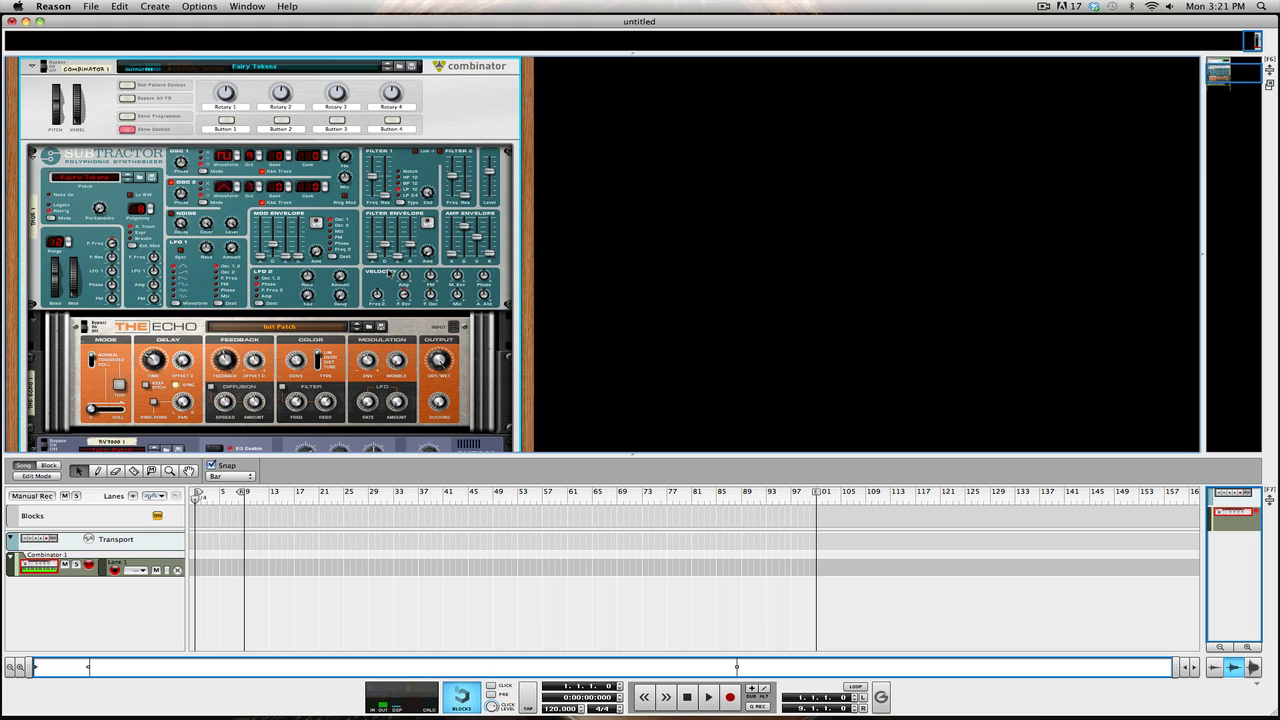
scroll(390, 272, down, 6)
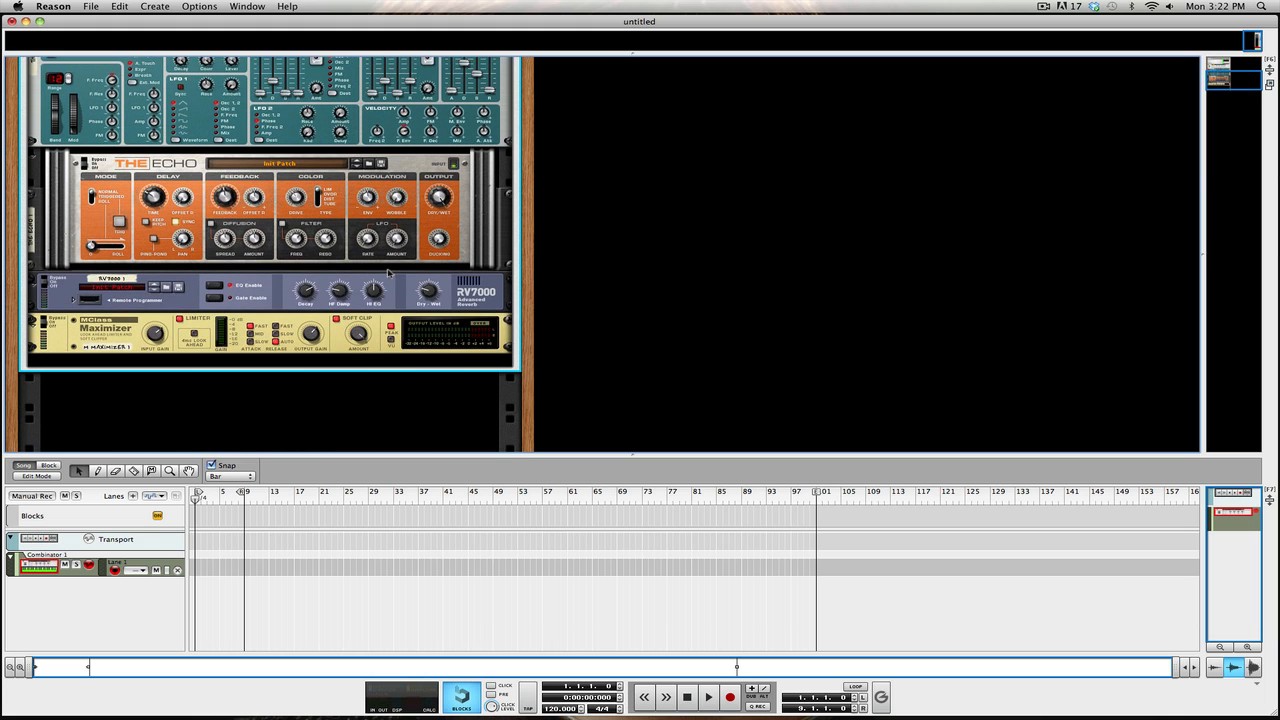
scroll(418, 332, up, 6)
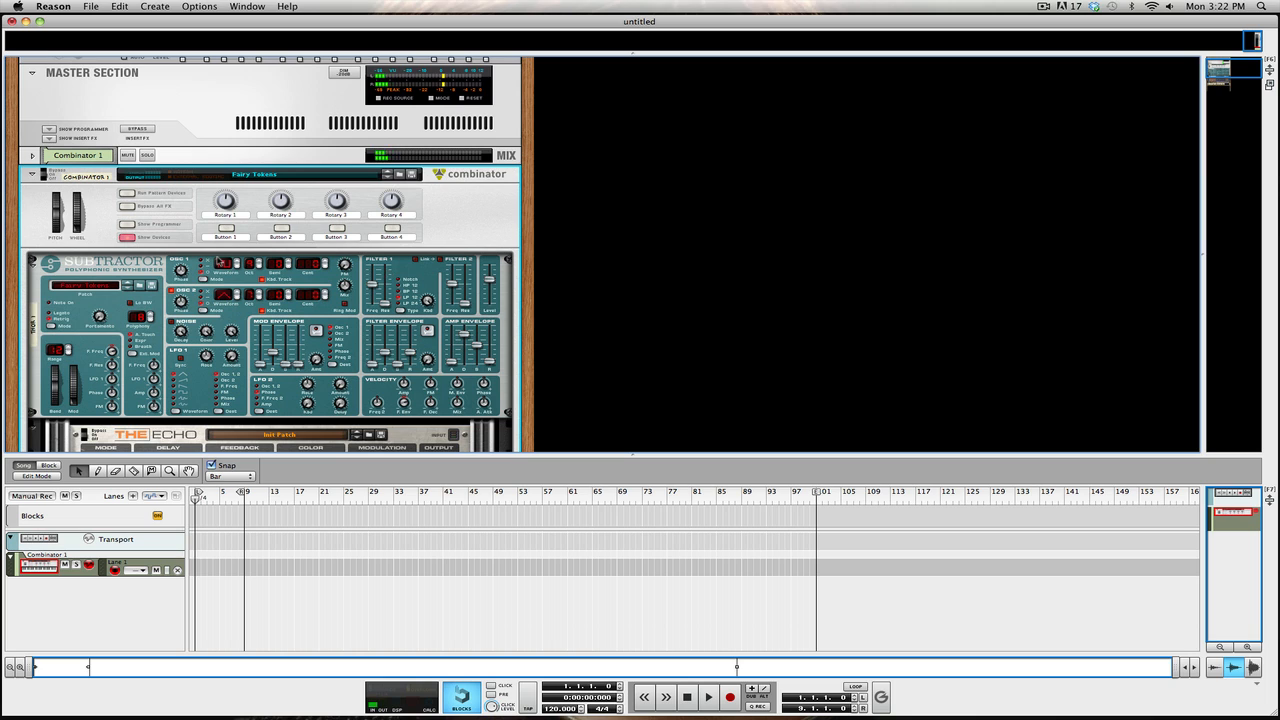
click(127, 237)
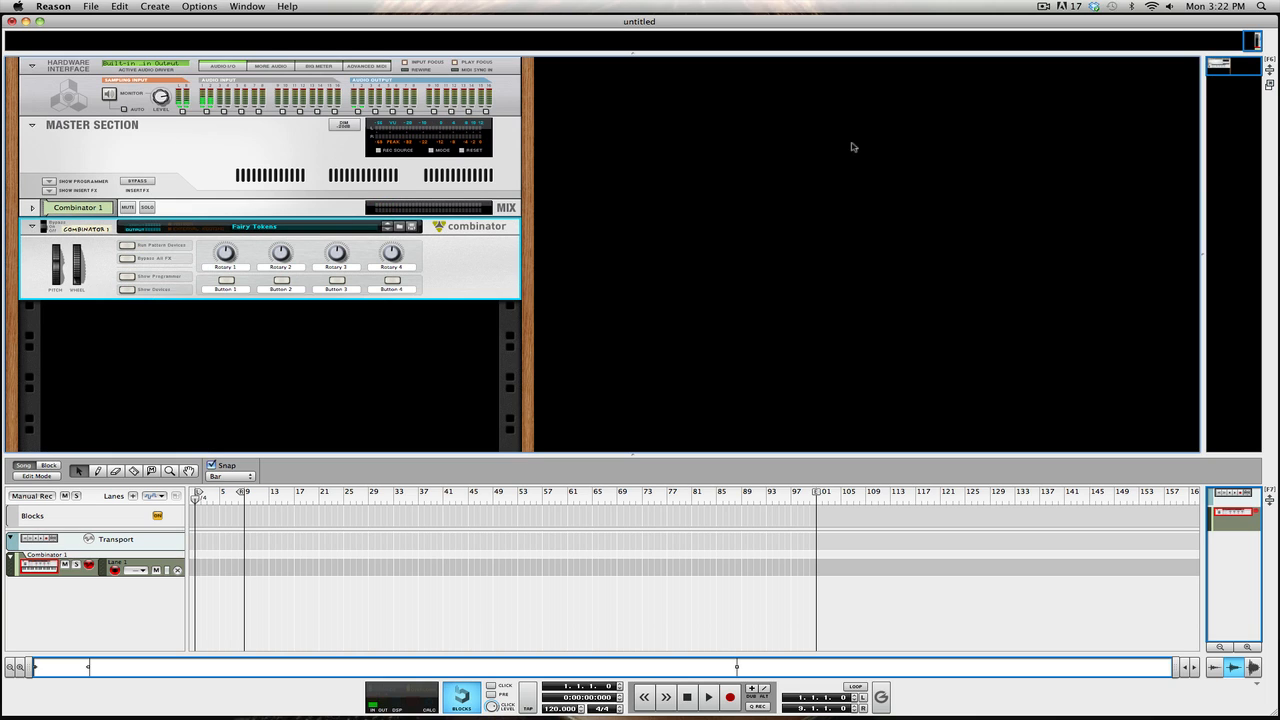
Step: Create a new empty Combinator in the rack
right_click(852, 145)
click(713, 162)
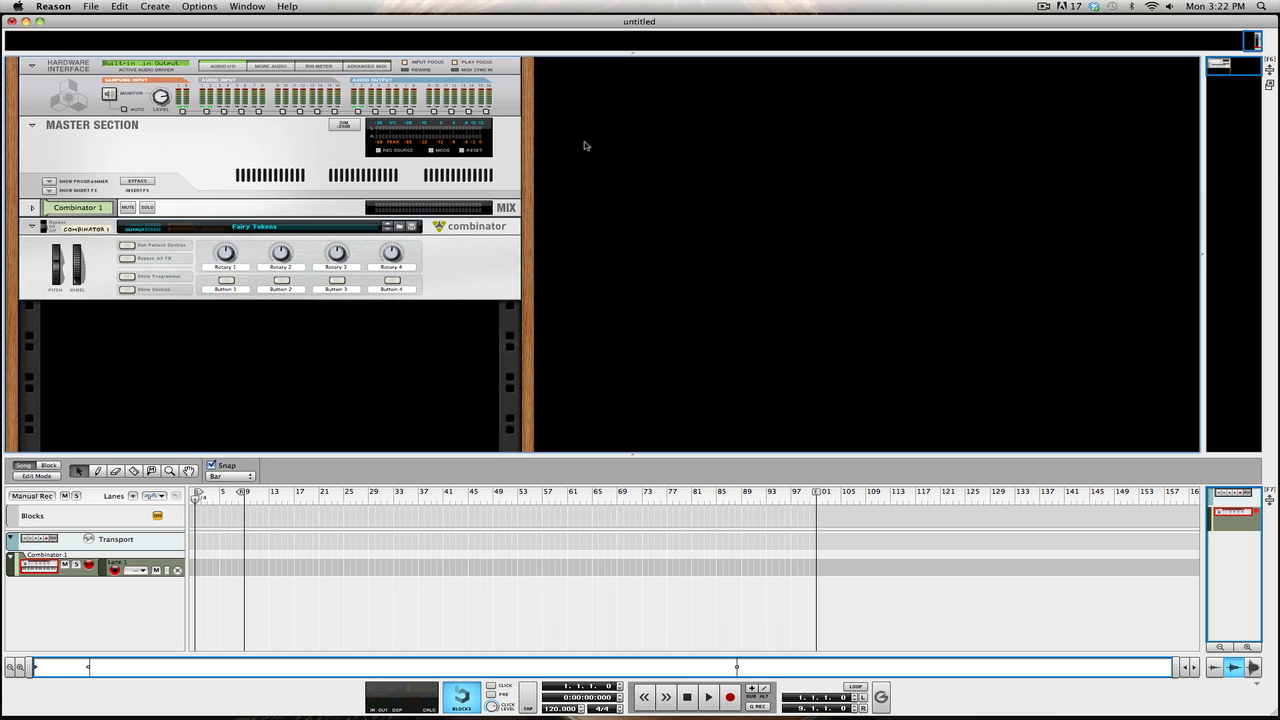
right_click(633, 182)
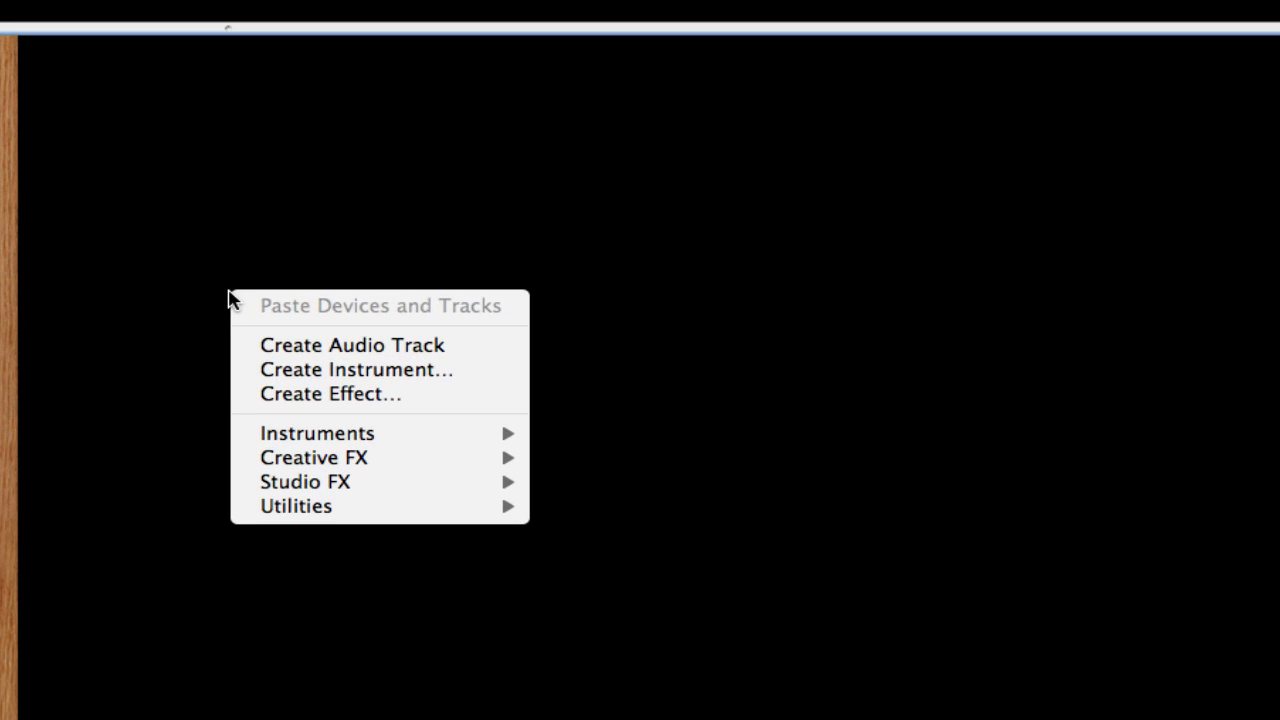
mouse_move(386, 516)
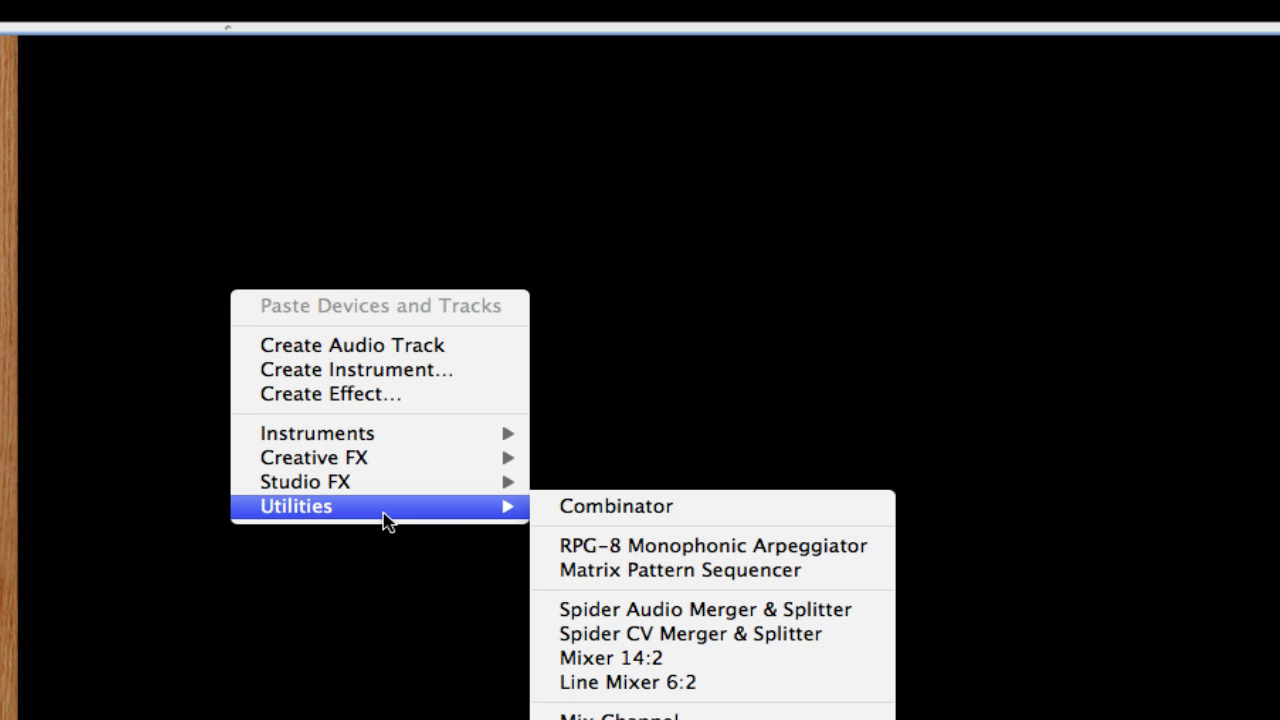
click(585, 507)
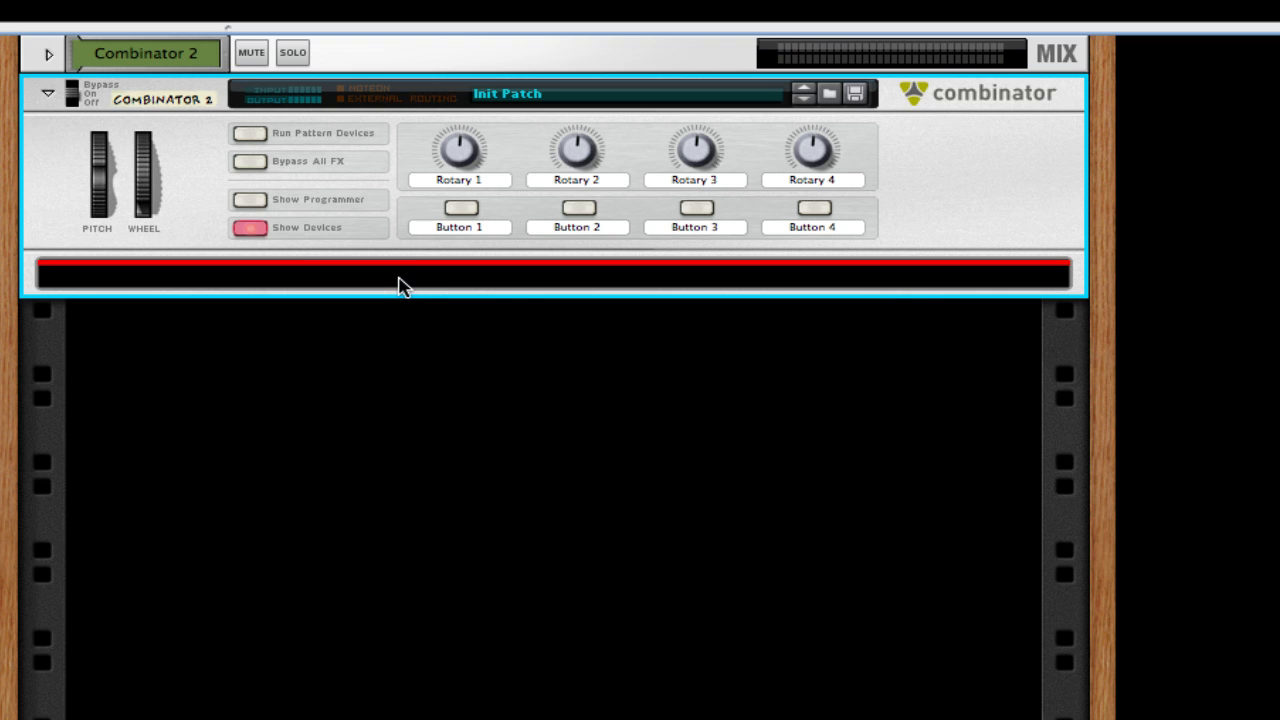
Step: Add a SubTractor Analog Synthesizer inside the new Combinator
right_click(351, 286)
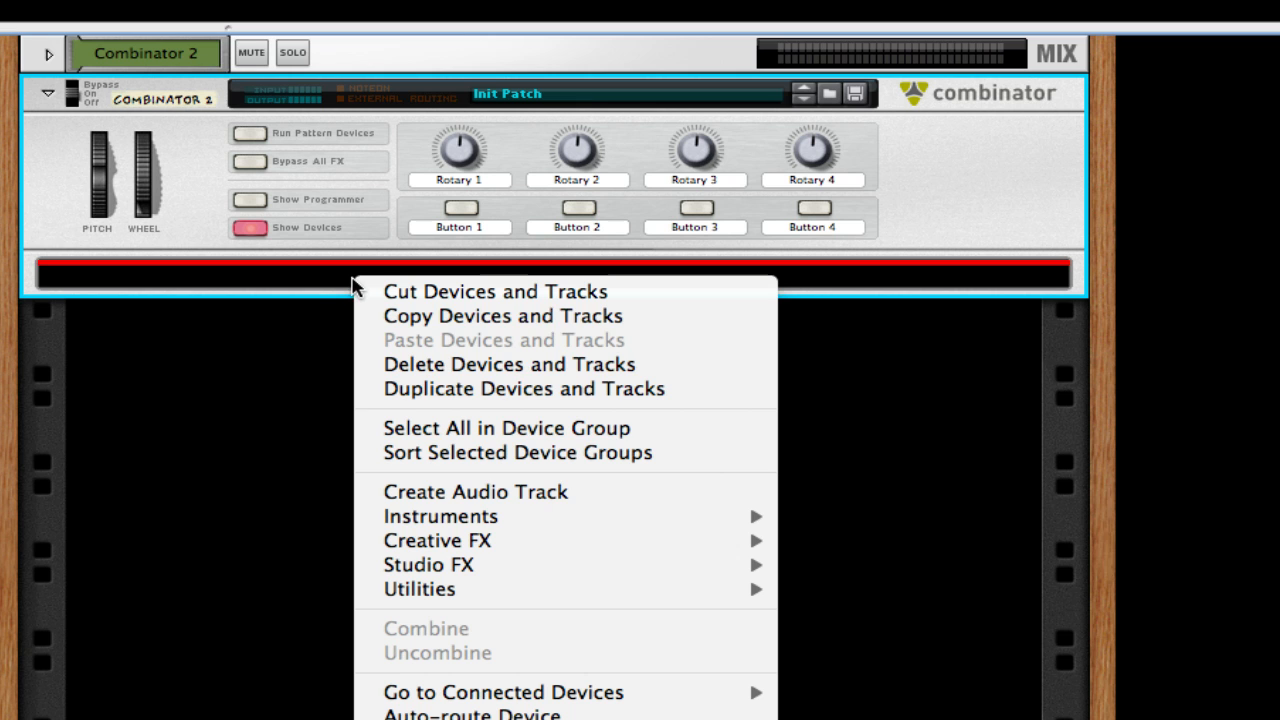
mouse_move(634, 520)
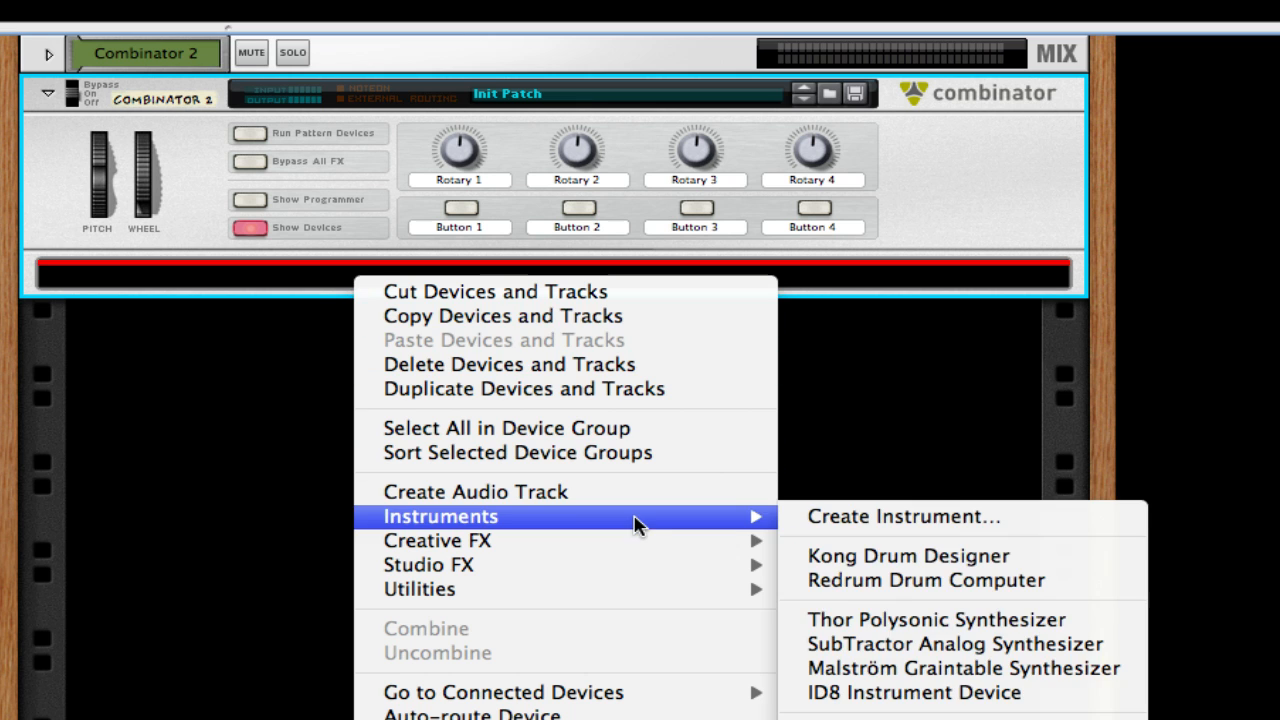
click(902, 646)
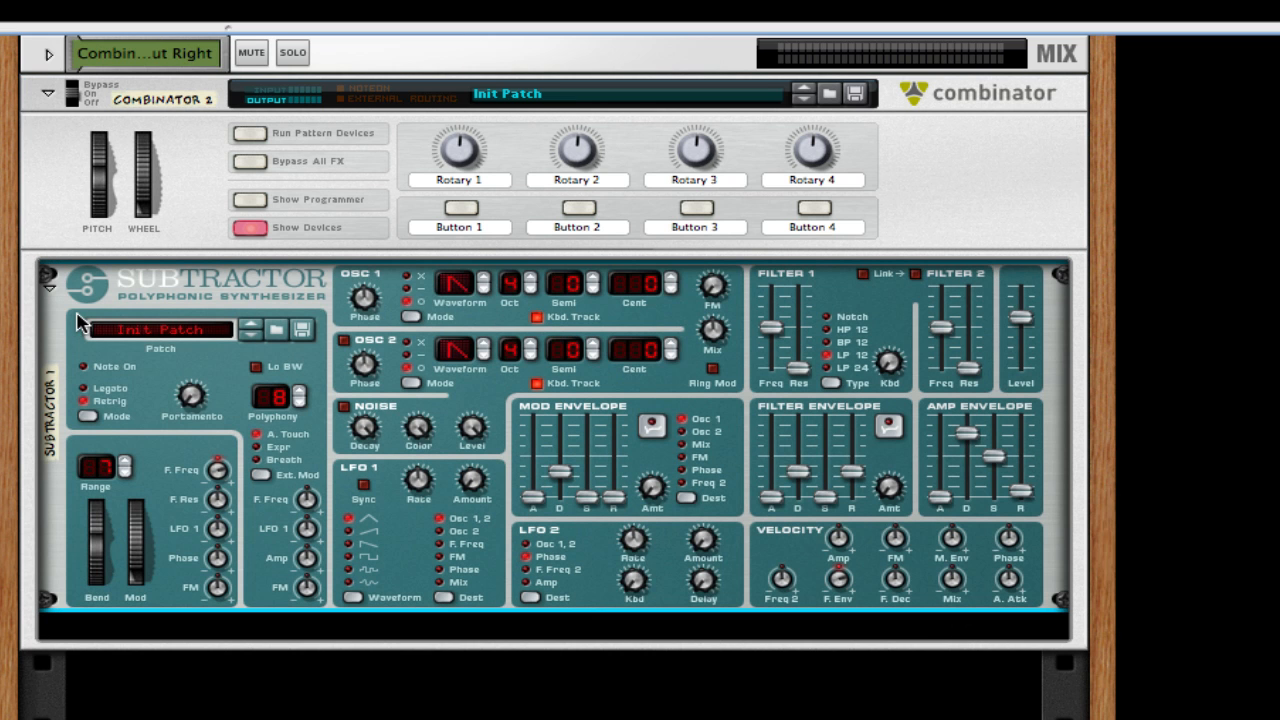
scroll(312, 610, down, 5)
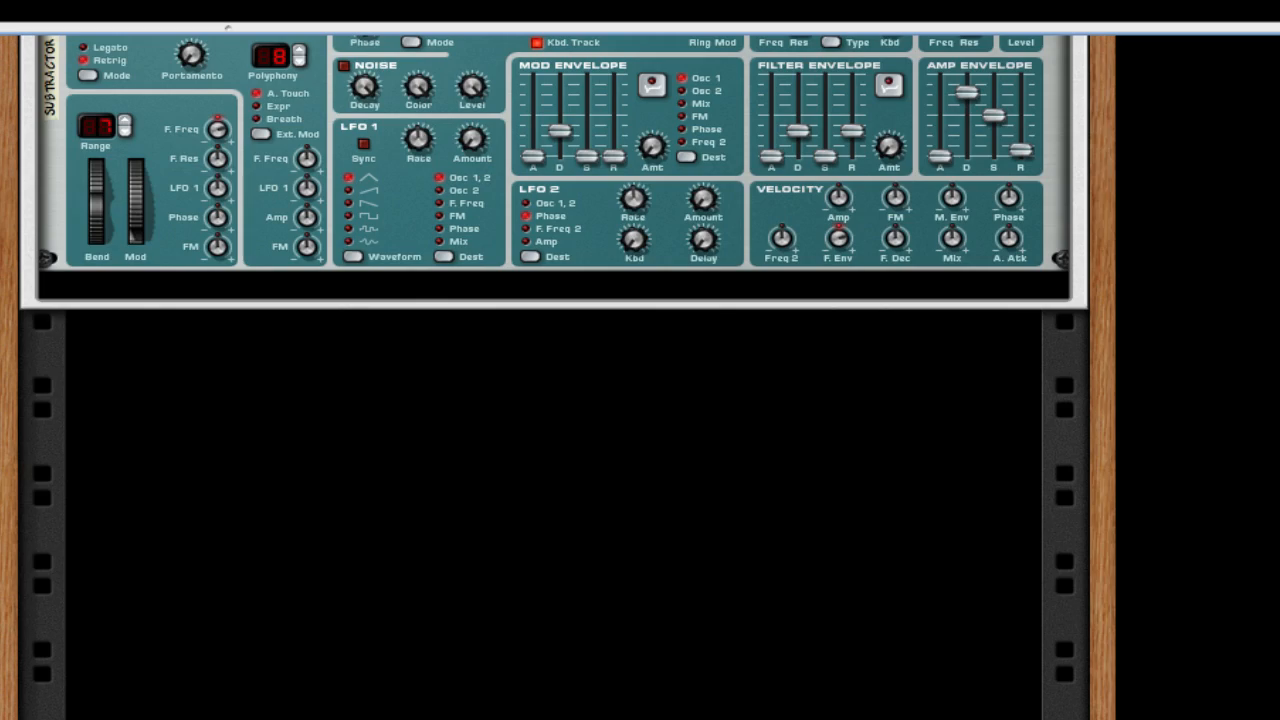
scroll(312, 610, up, 5)
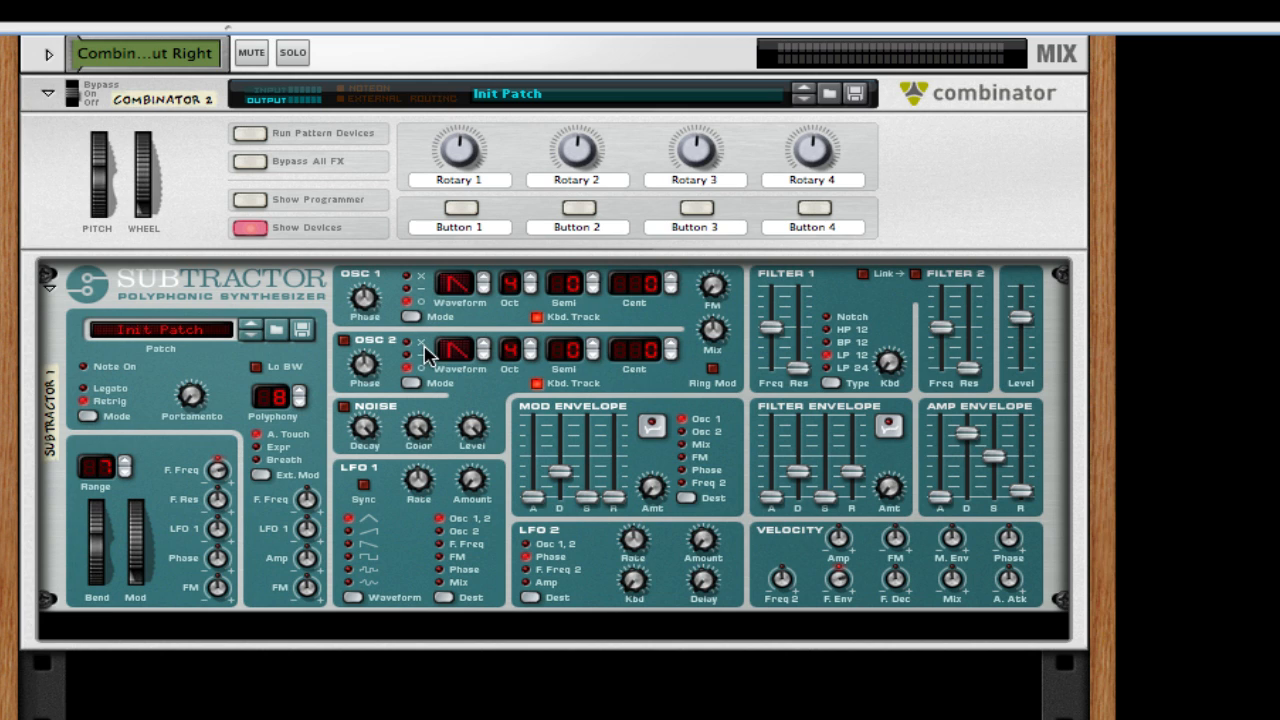
Step: Turn on the SubTractor's oscillator 2 at octave 7 and set oscillator 1 to a square wave at octave 9
click(344, 342)
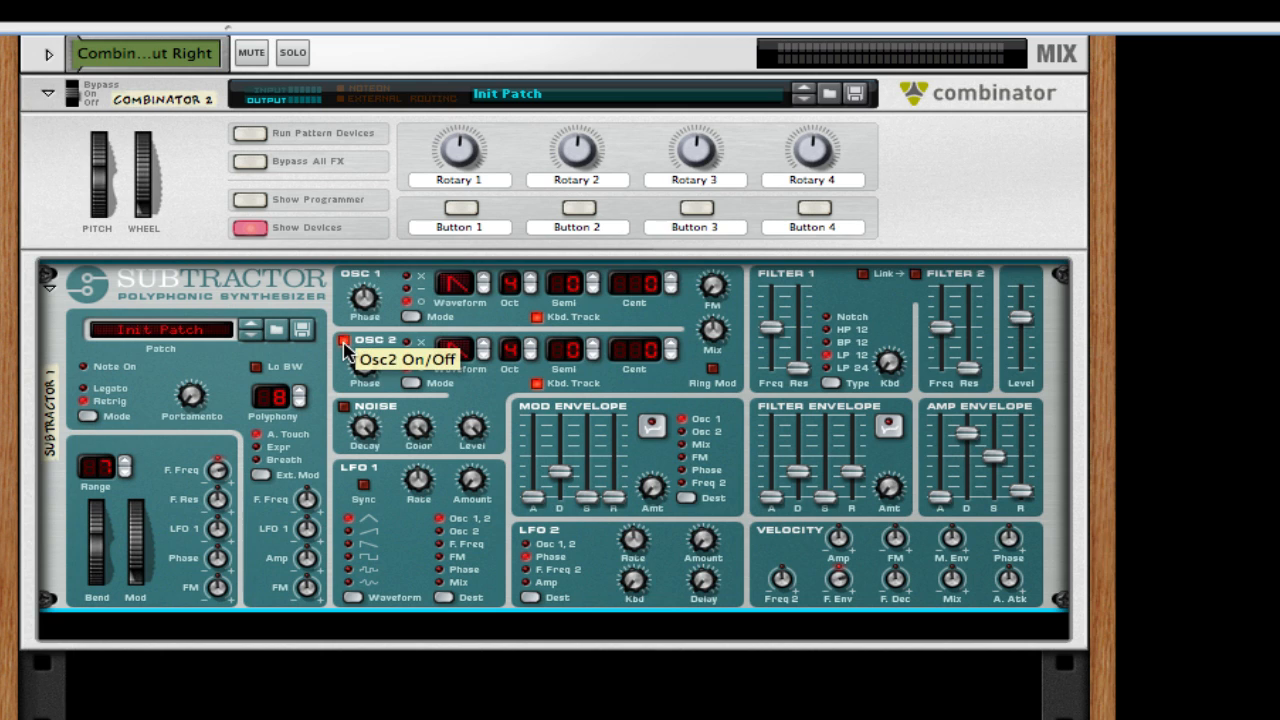
click(530, 354)
click(483, 283)
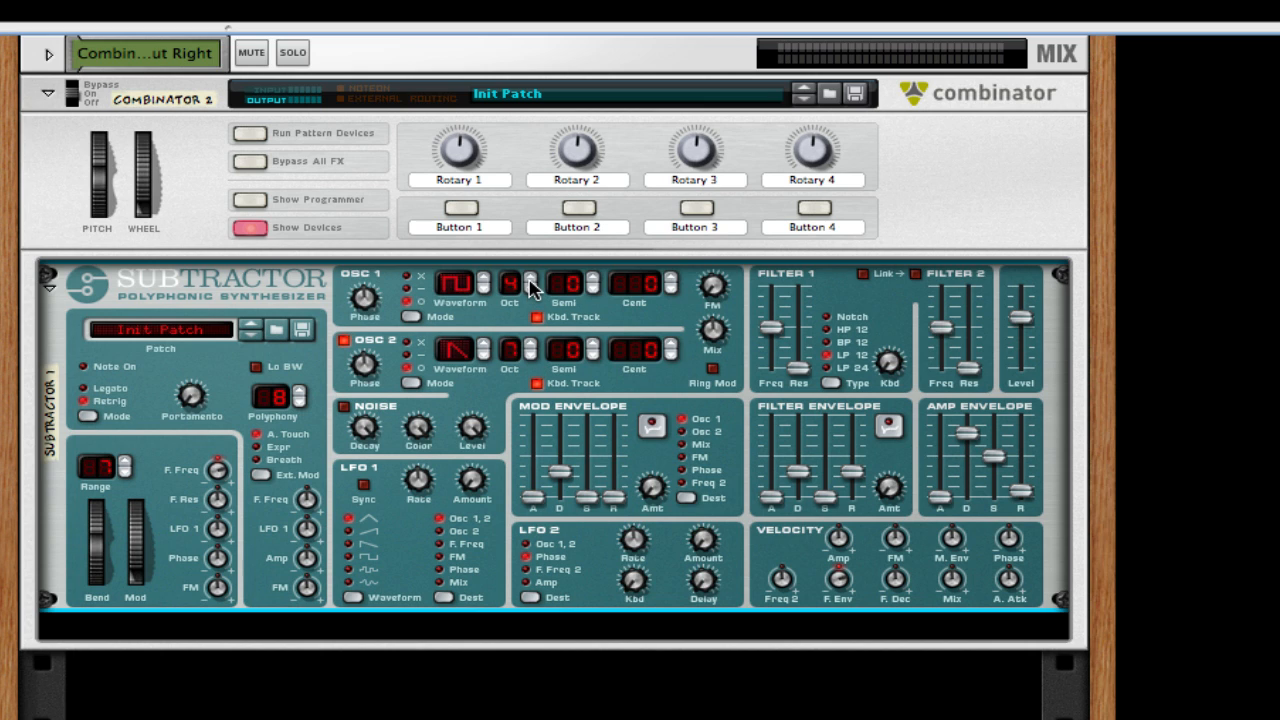
click(531, 275)
click(531, 275)
click(531, 275)
click(531, 275)
Step: Set the SubTractor's pitch bend range to 12 and raise the Filter 1 frequency slightly
scroll(670, 312, down, 1)
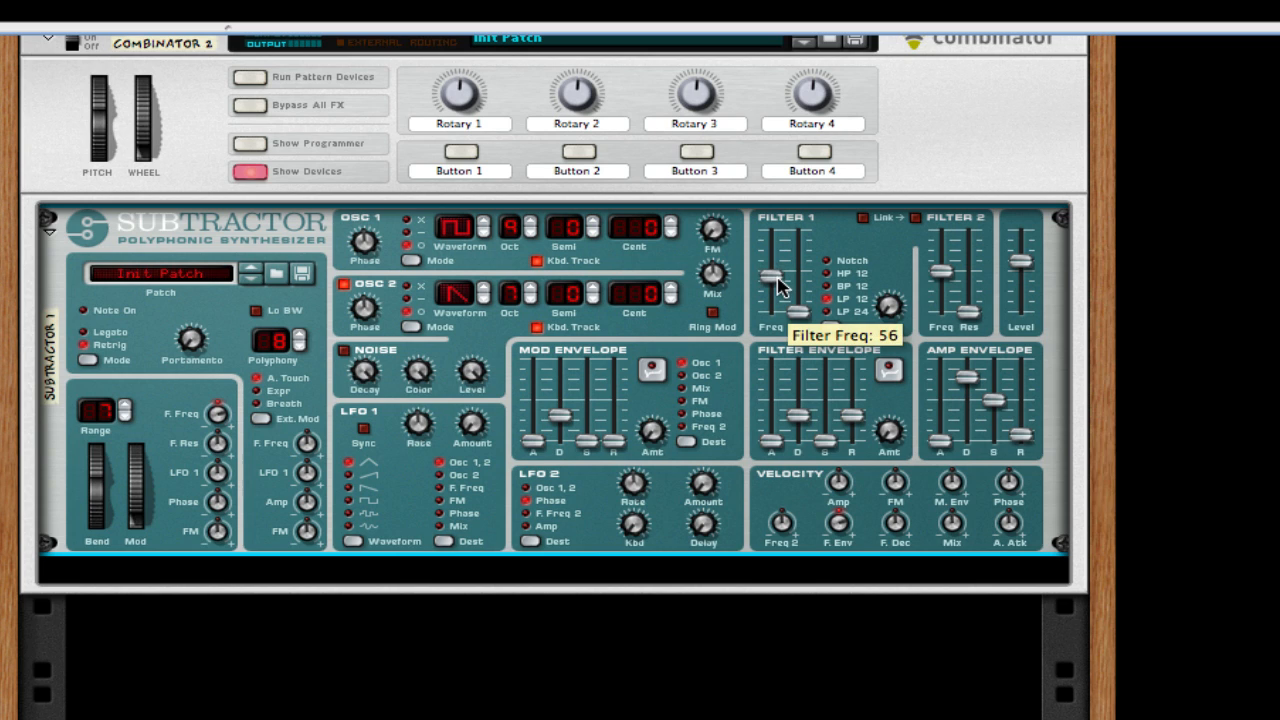
drag(780, 288, 780, 290)
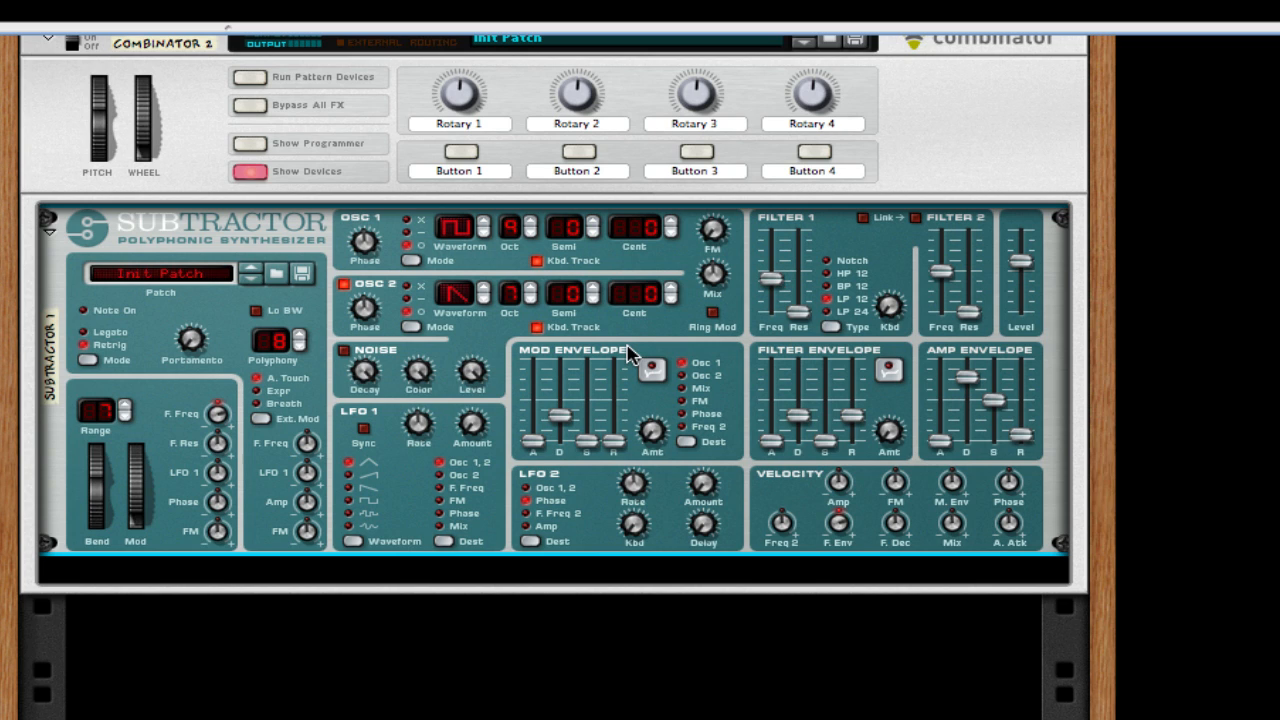
click(122, 406)
click(124, 407)
click(124, 407)
click(124, 407)
drag(773, 285, 773, 279)
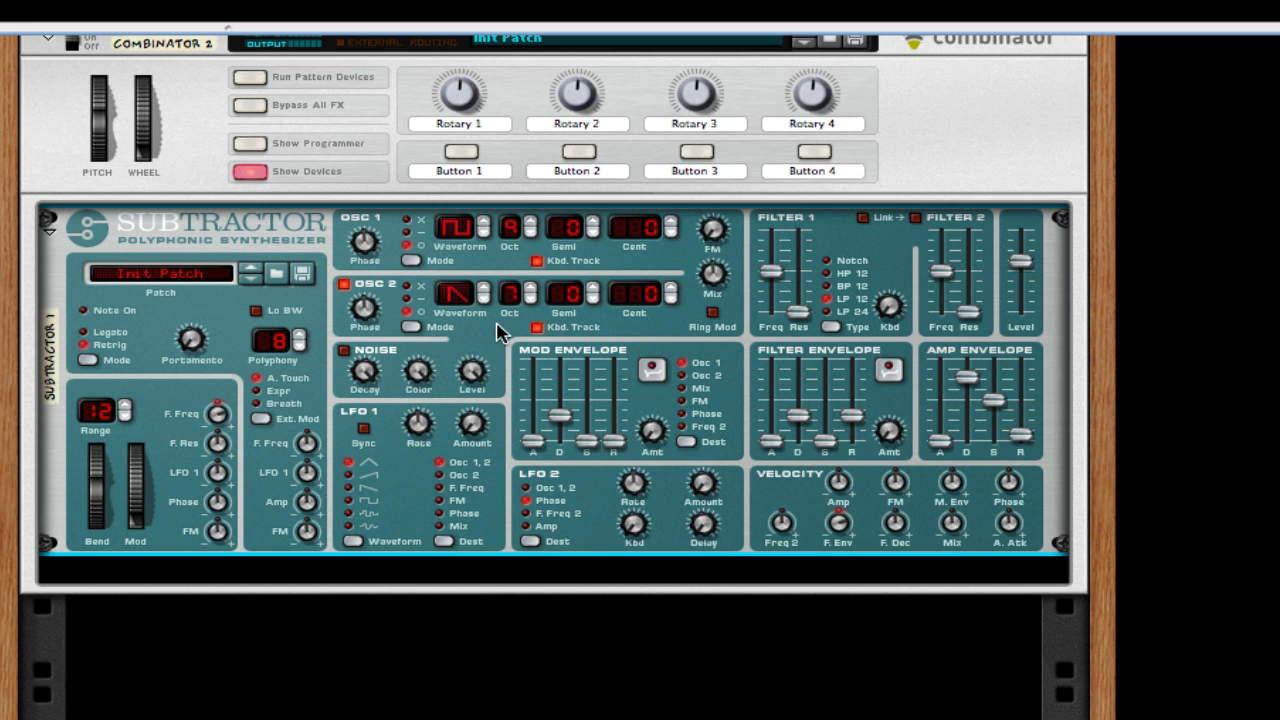
Step: Add The Echo effect after the SubTractor inside the Combinator
scroll(550, 350, down, 4)
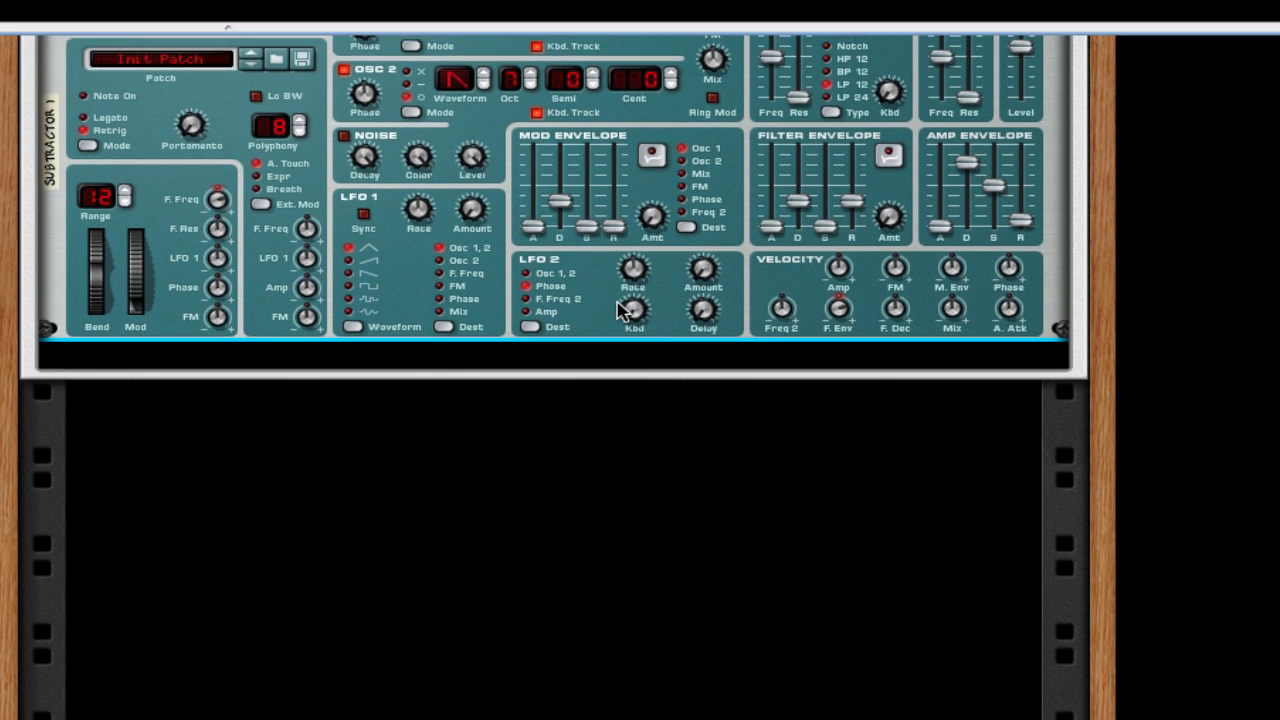
scroll(620, 310, up, 3)
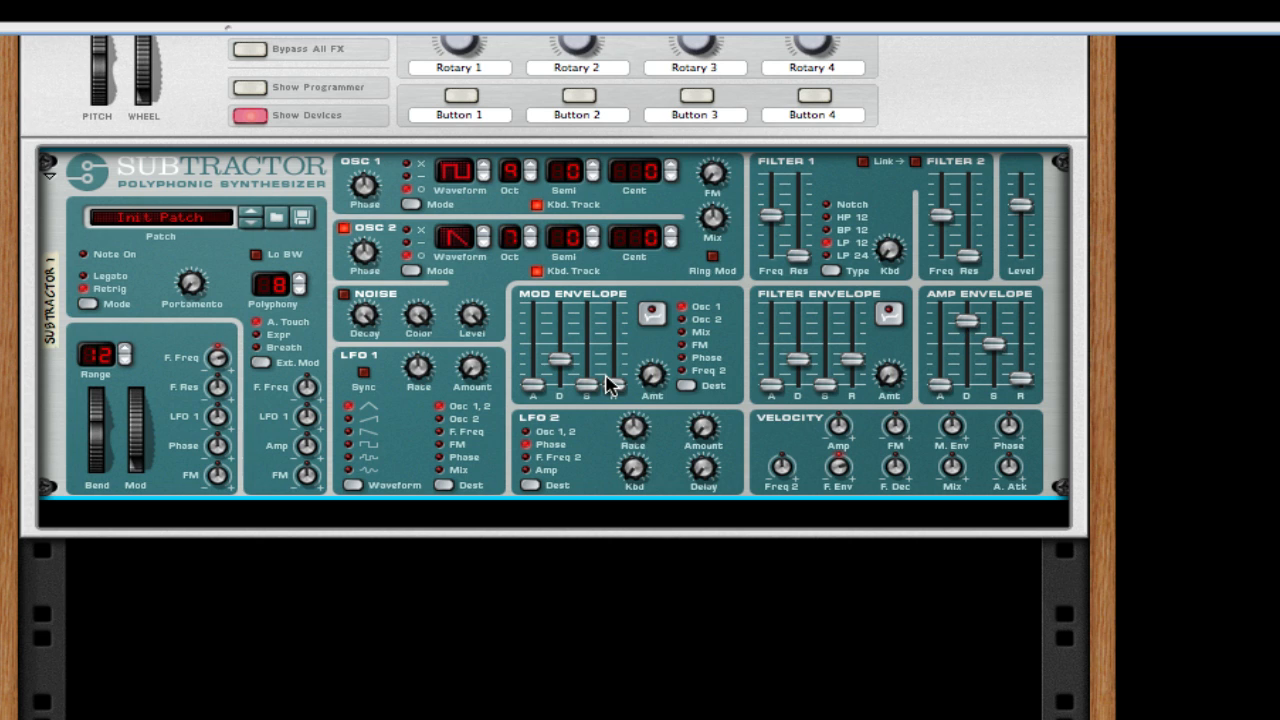
mouse_move(612, 386)
right_click(586, 432)
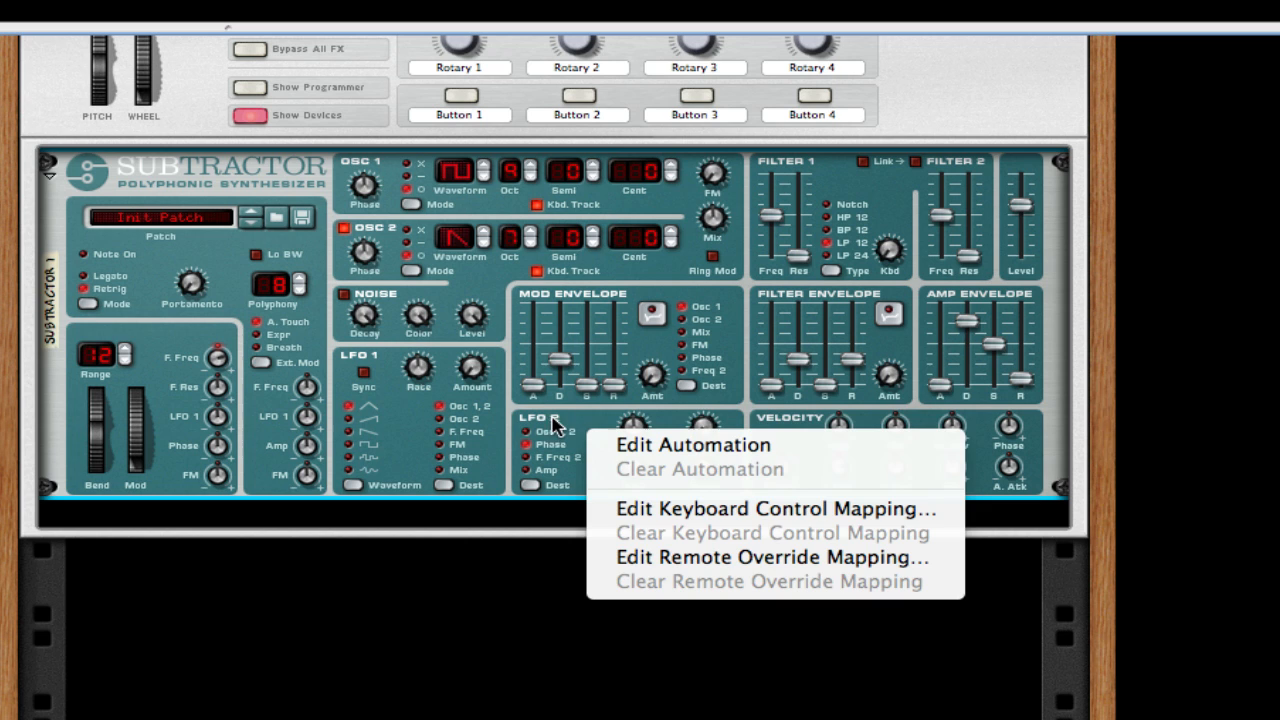
right_click(402, 451)
mouse_move(750, 700)
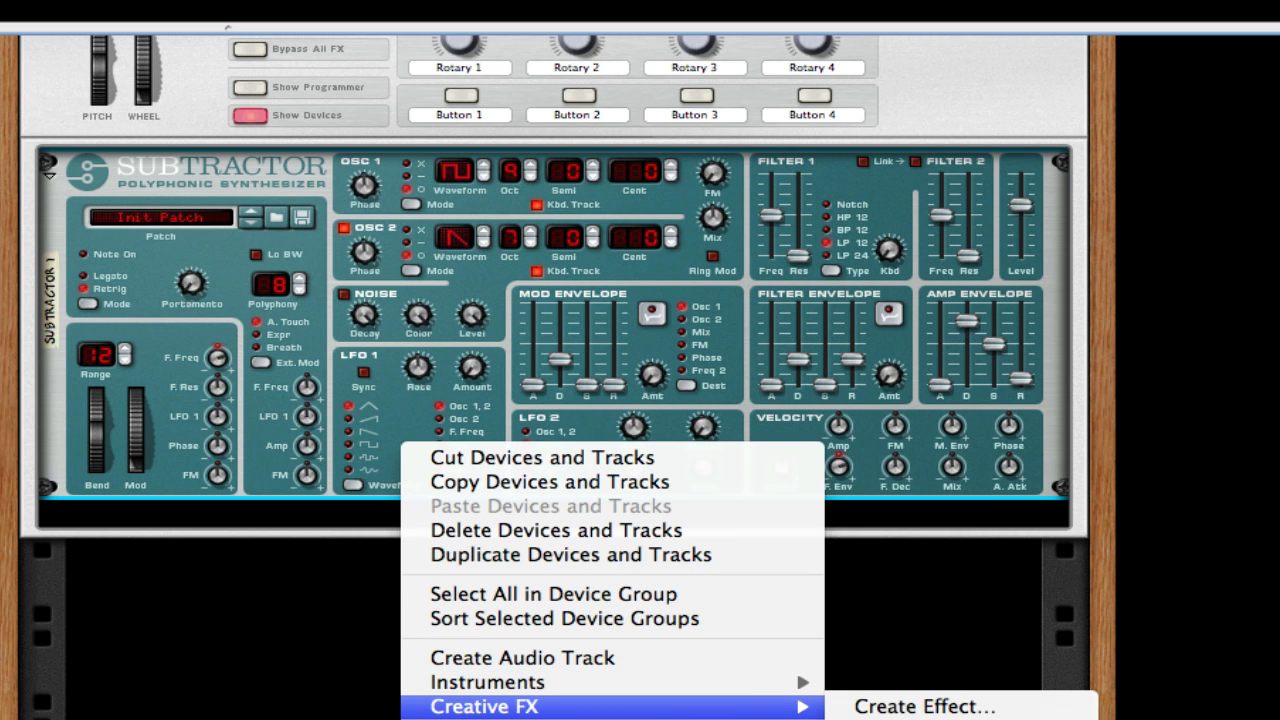
click(920, 706)
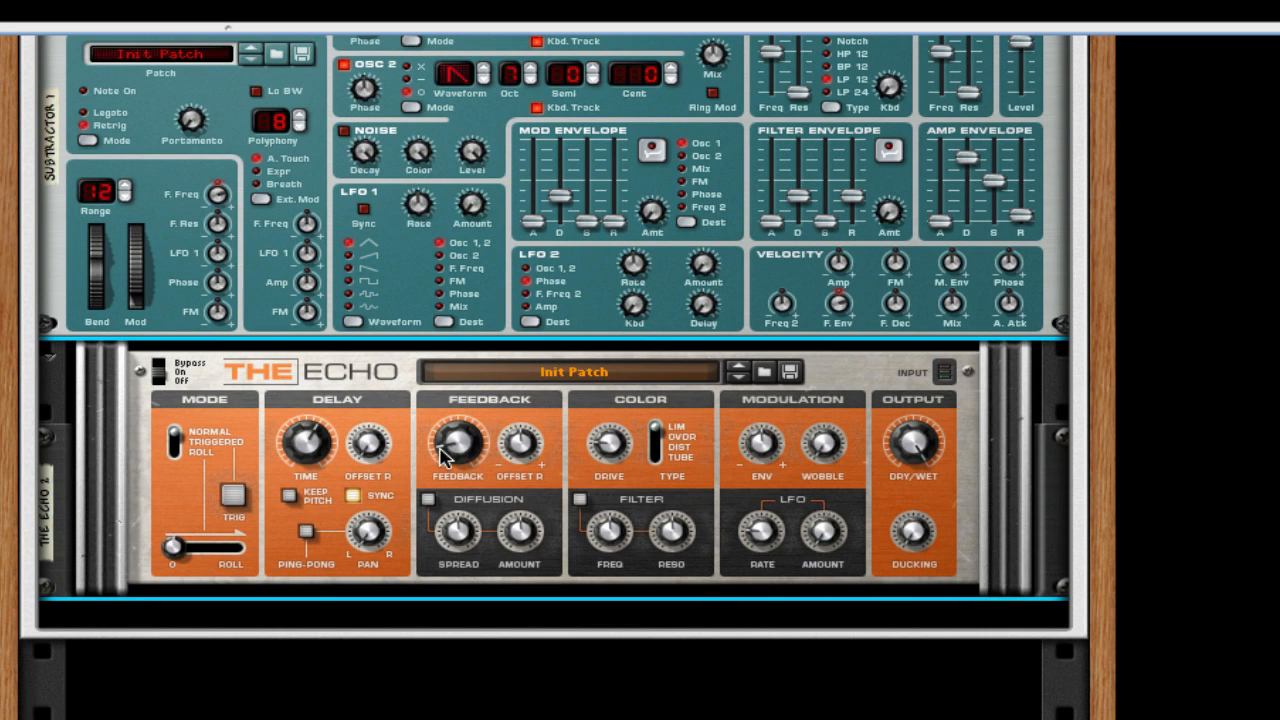
Step: Shorten The Echo's delay time, raise its feedback to about the midpoint and adjust its color drive
drag(310, 474, 305, 455)
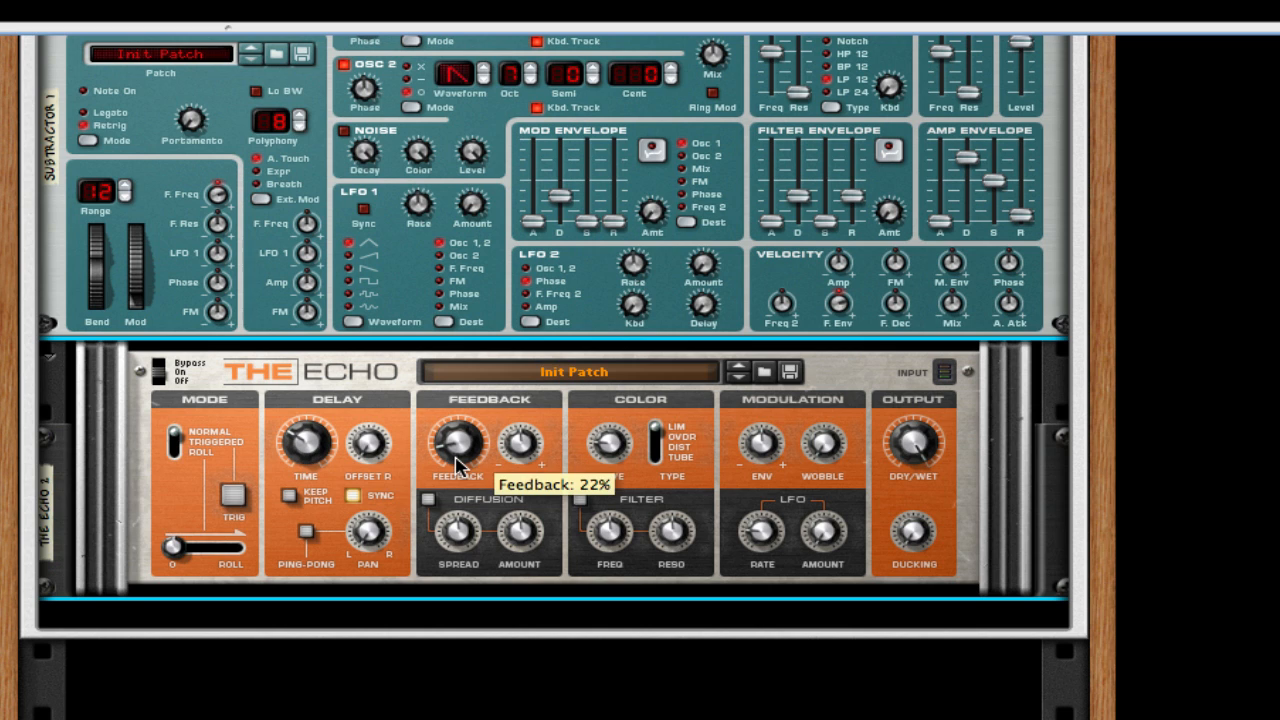
scroll(423, 443, down, 1)
drag(470, 440, 472, 420)
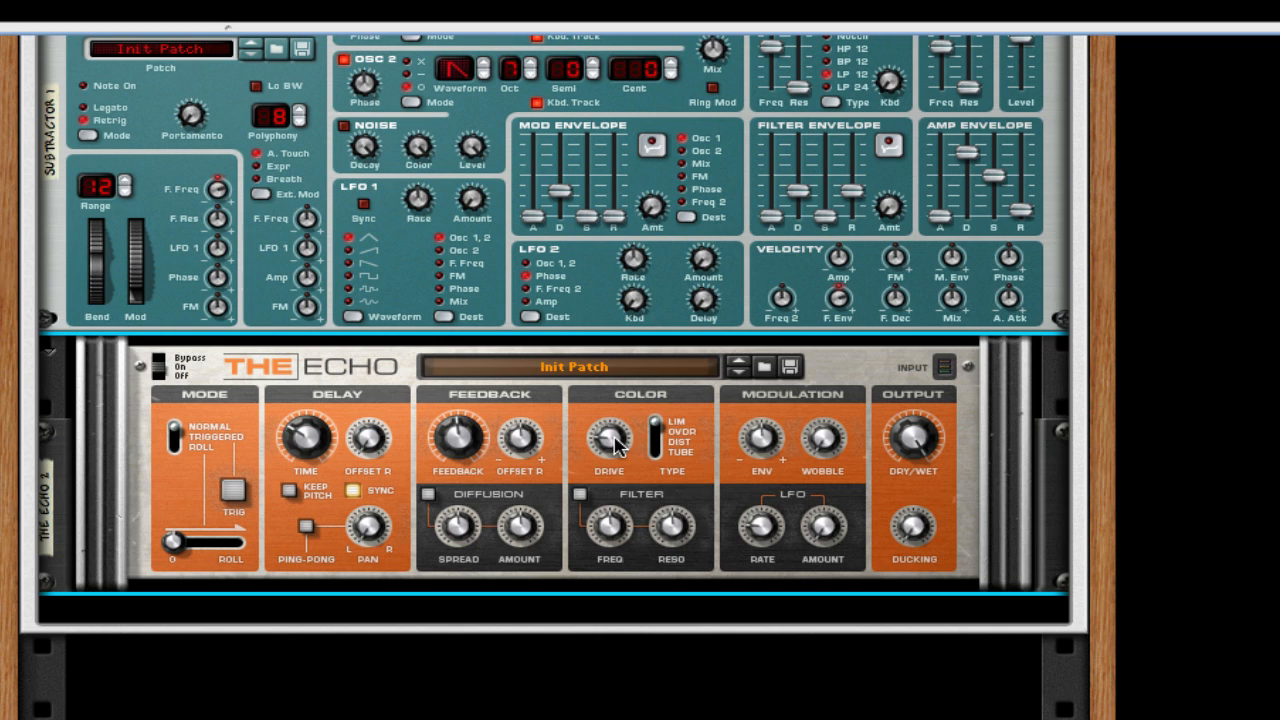
drag(613, 440, 615, 432)
drag(600, 538, 668, 526)
Step: Add an RV7000 Advanced Reverb after The Echo inside the Combinator
scroll(786, 466, down, 5)
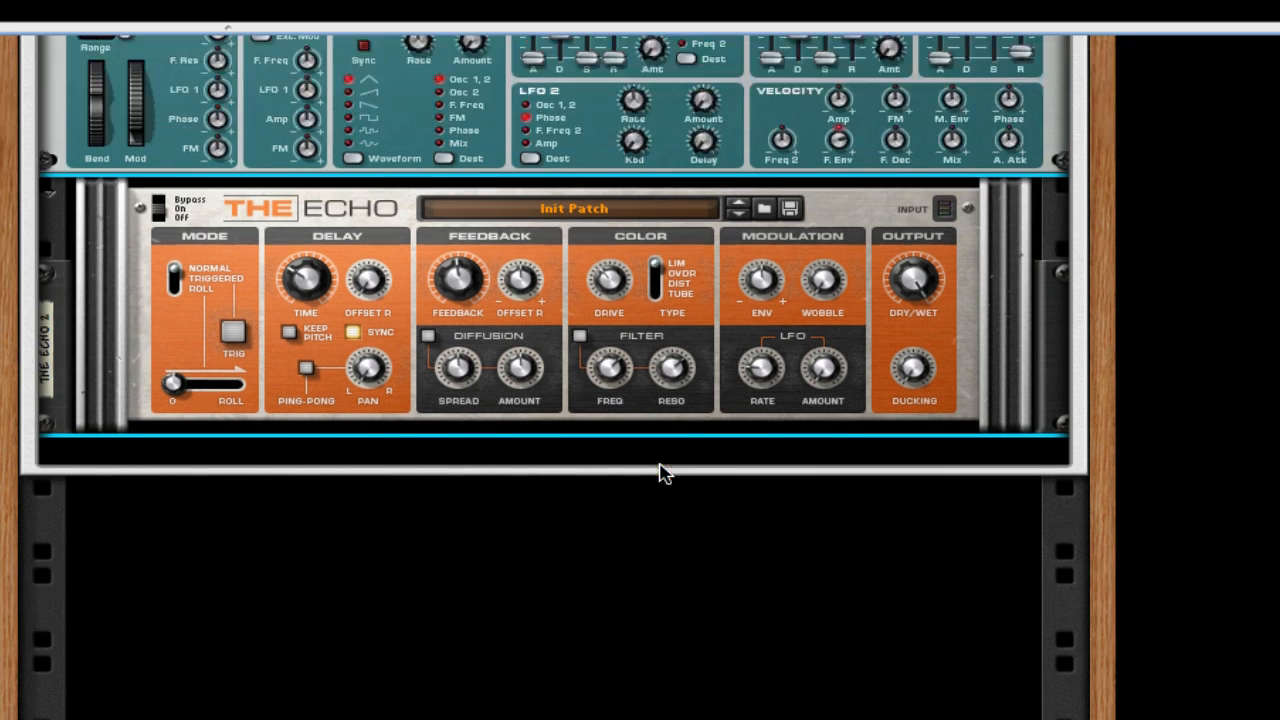
right_click(766, 272)
right_click(655, 283)
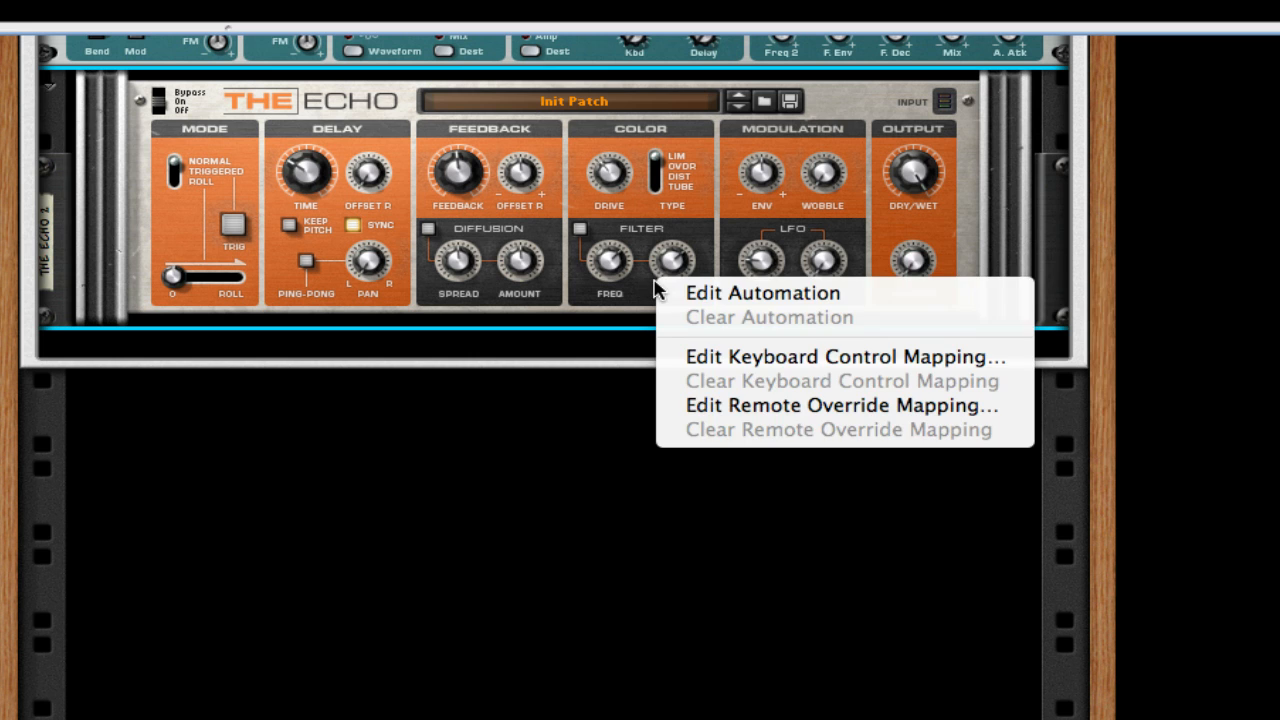
right_click(547, 293)
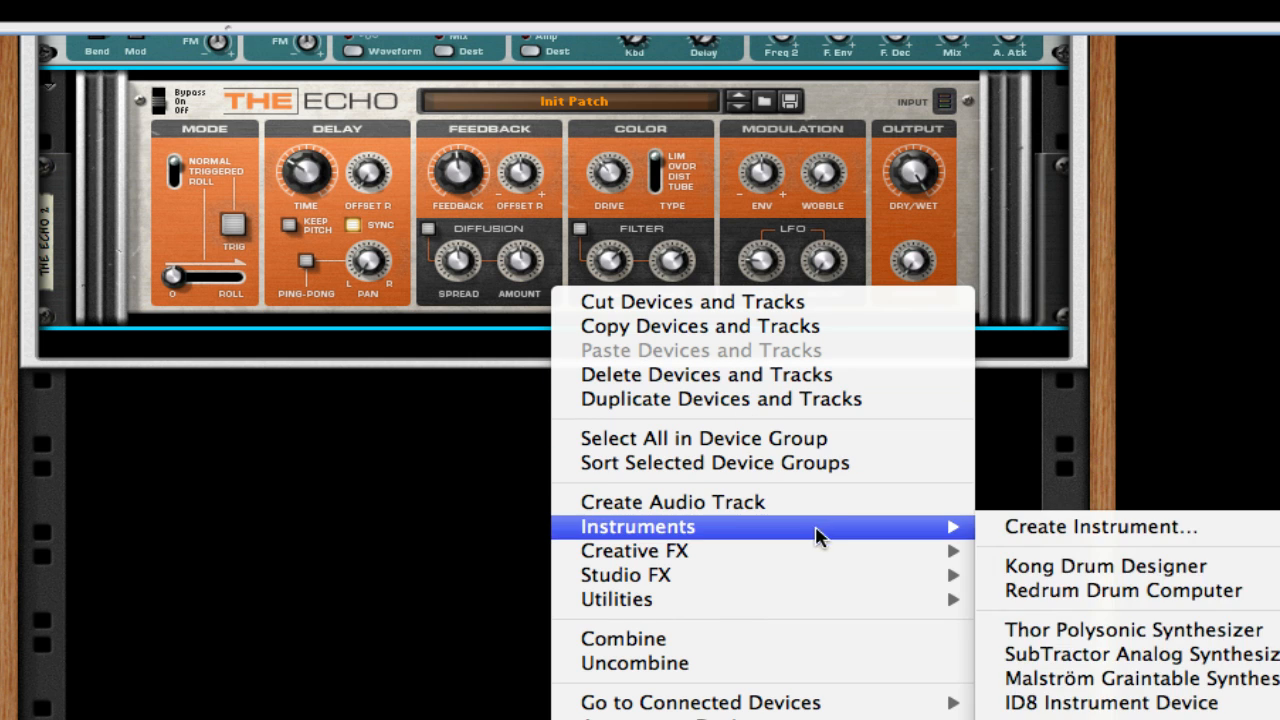
mouse_move(813, 580)
click(1110, 614)
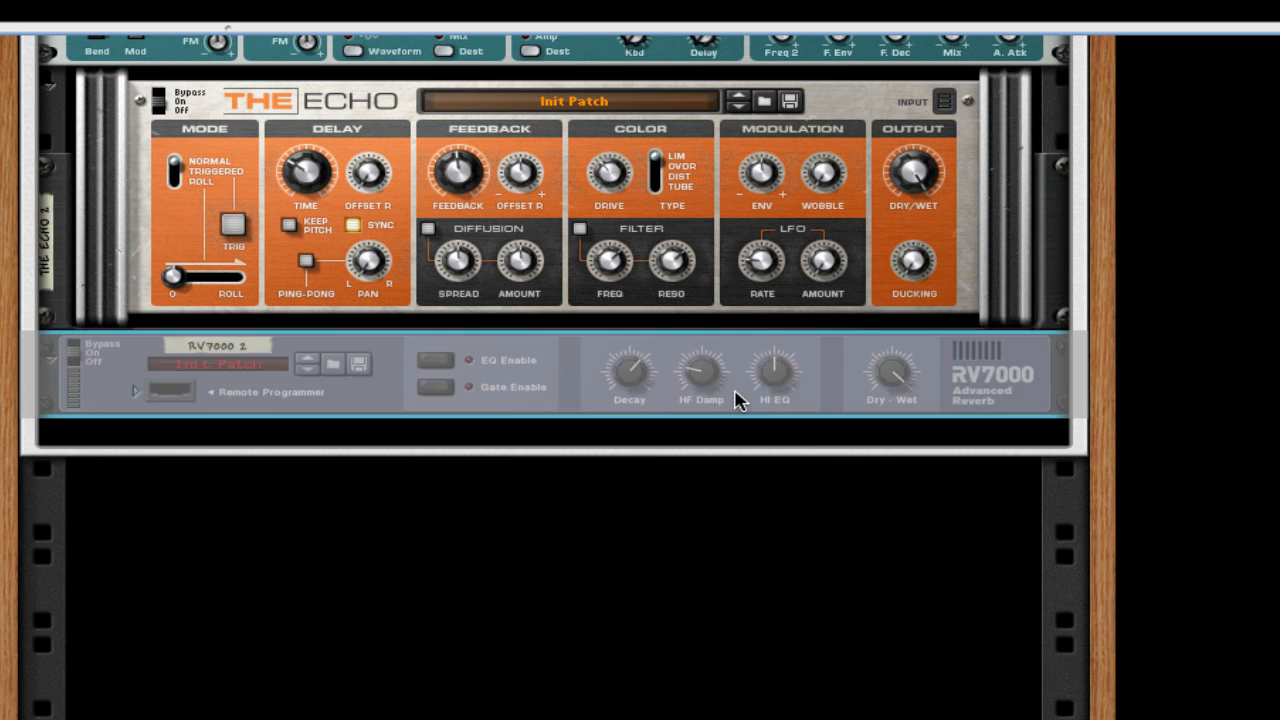
Step: Enable the EQ on the RV7000 and lower its dry-wet mix to a mostly dry setting
click(439, 360)
scroll(591, 370, up, 1)
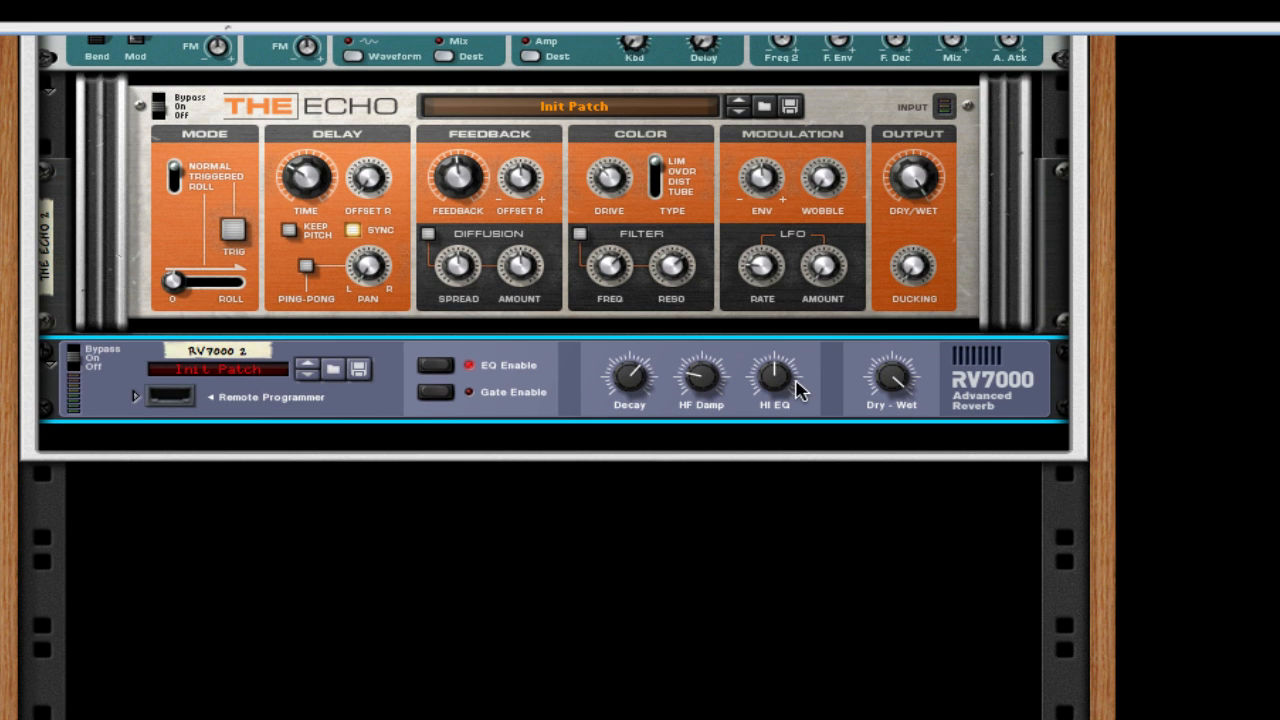
drag(893, 383, 894, 441)
Step: Add an MClass Maximizer after the RV7000 inside the Combinator
right_click(536, 392)
mouse_move(877, 681)
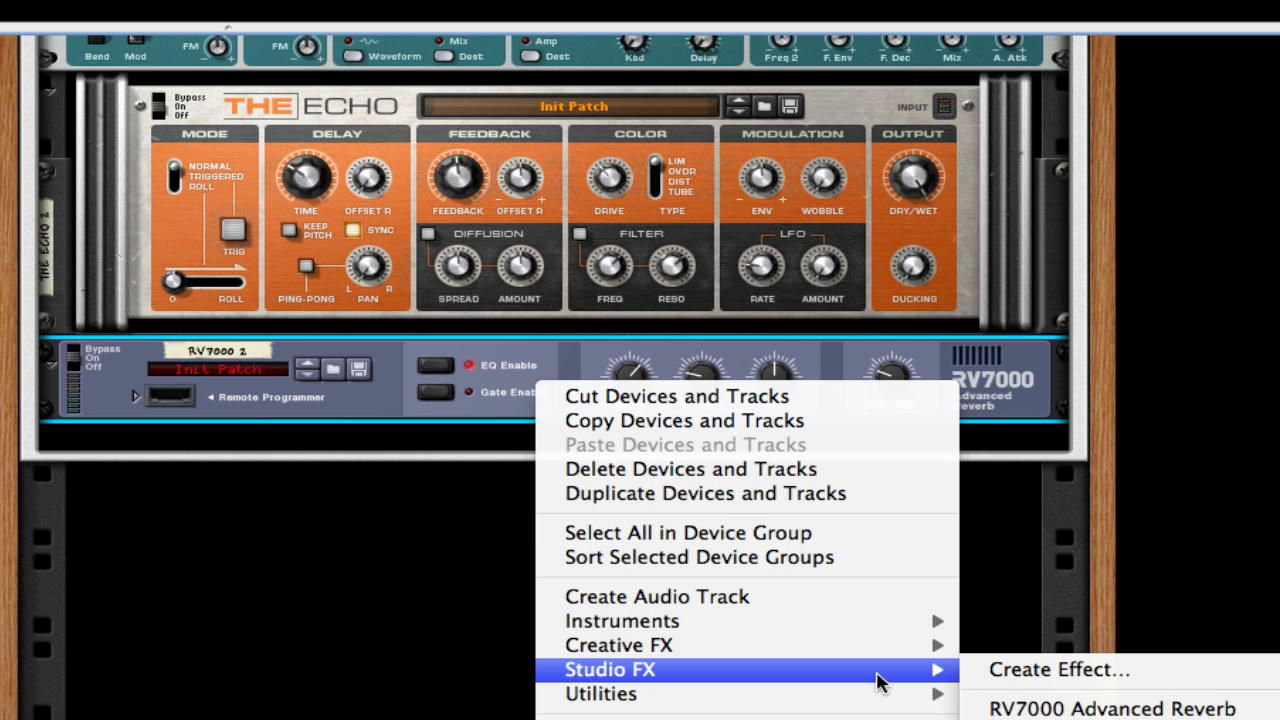
mouse_move(868, 652)
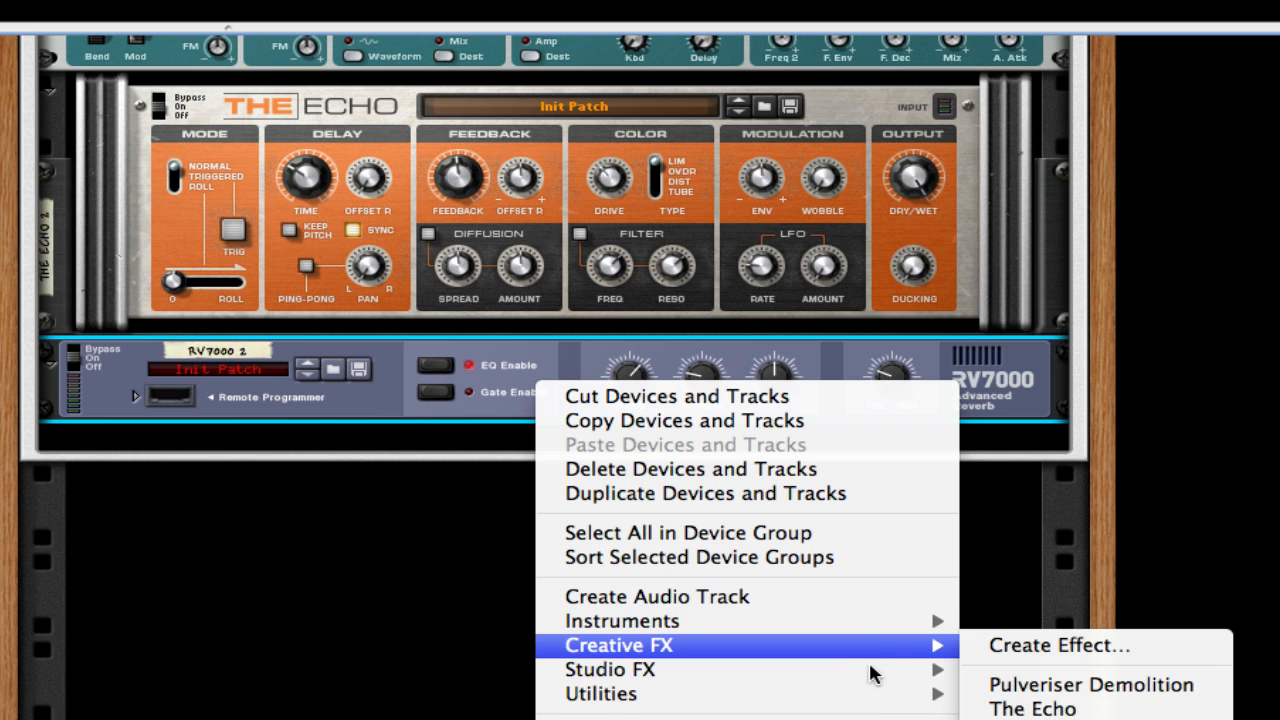
click(1083, 718)
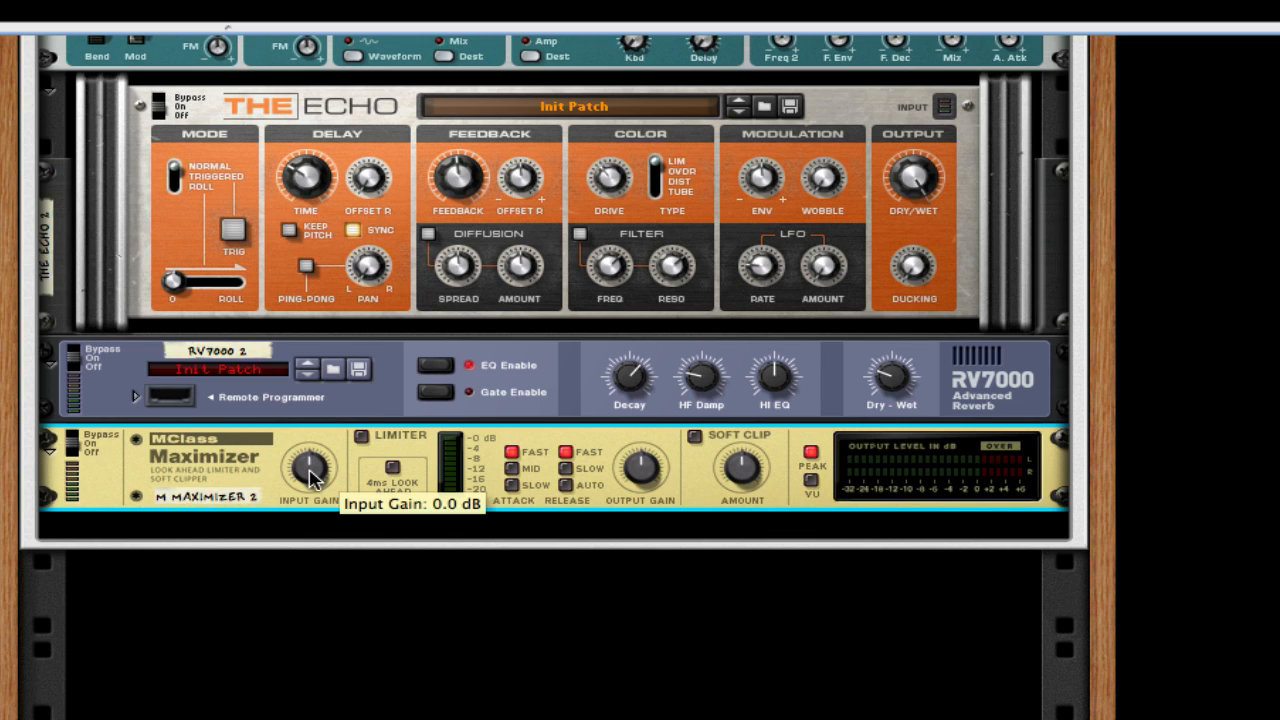
Step: Raise the Maximizer's input gain slightly, set the release to Auto and turn on Soft Clip
drag(310, 470, 310, 460)
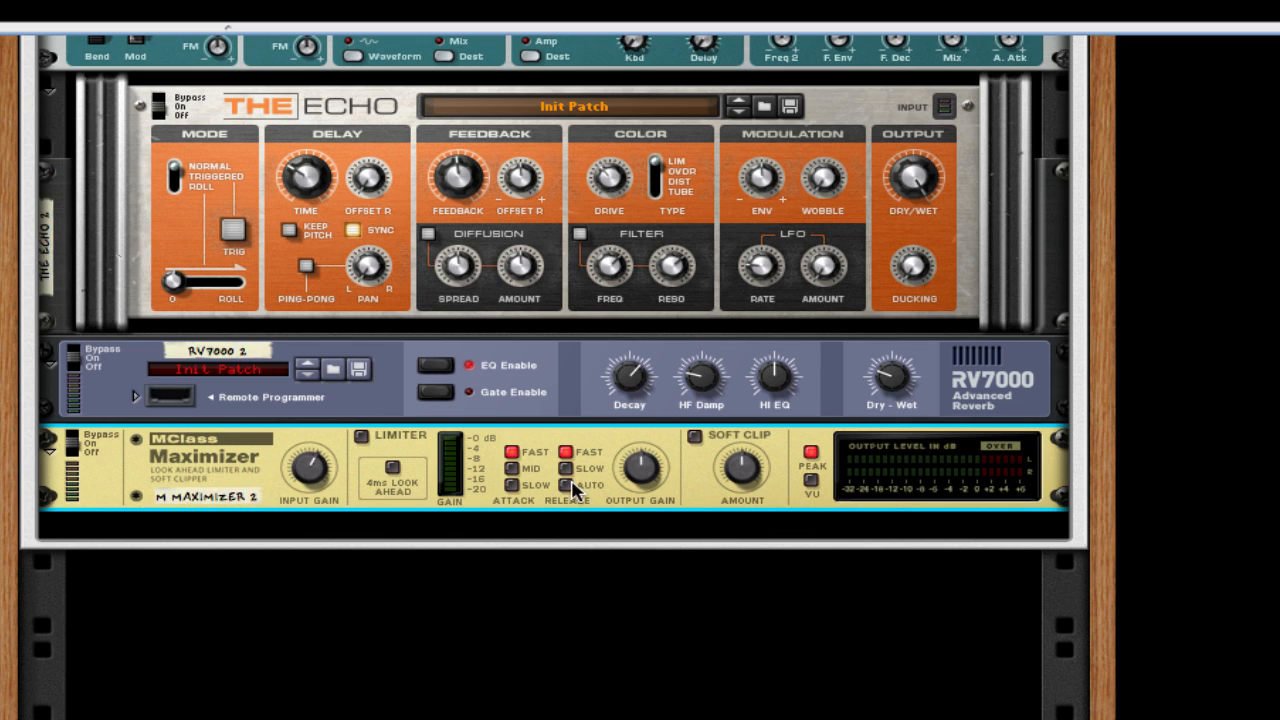
click(566, 485)
click(697, 443)
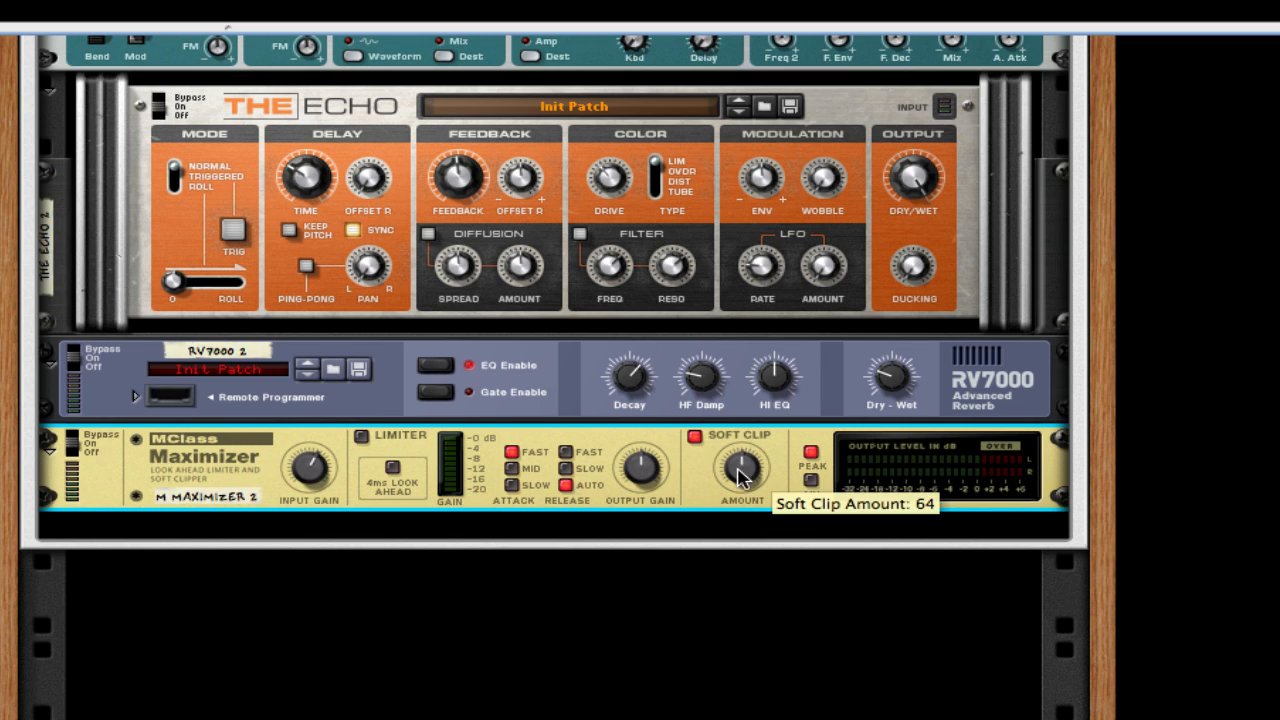
Step: Turn the Maximizer's soft clip amount fully up and set its output gain to about 2.2 dB
drag(740, 466, 742, 150)
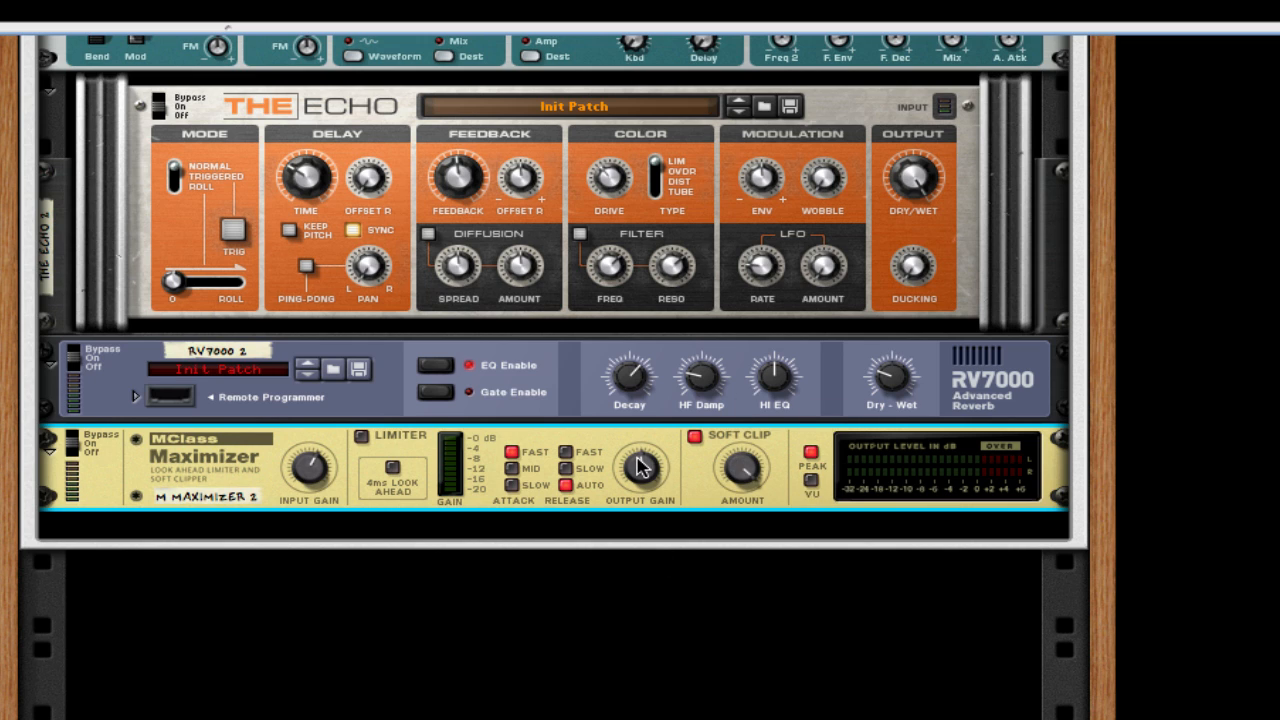
drag(642, 467, 640, 460)
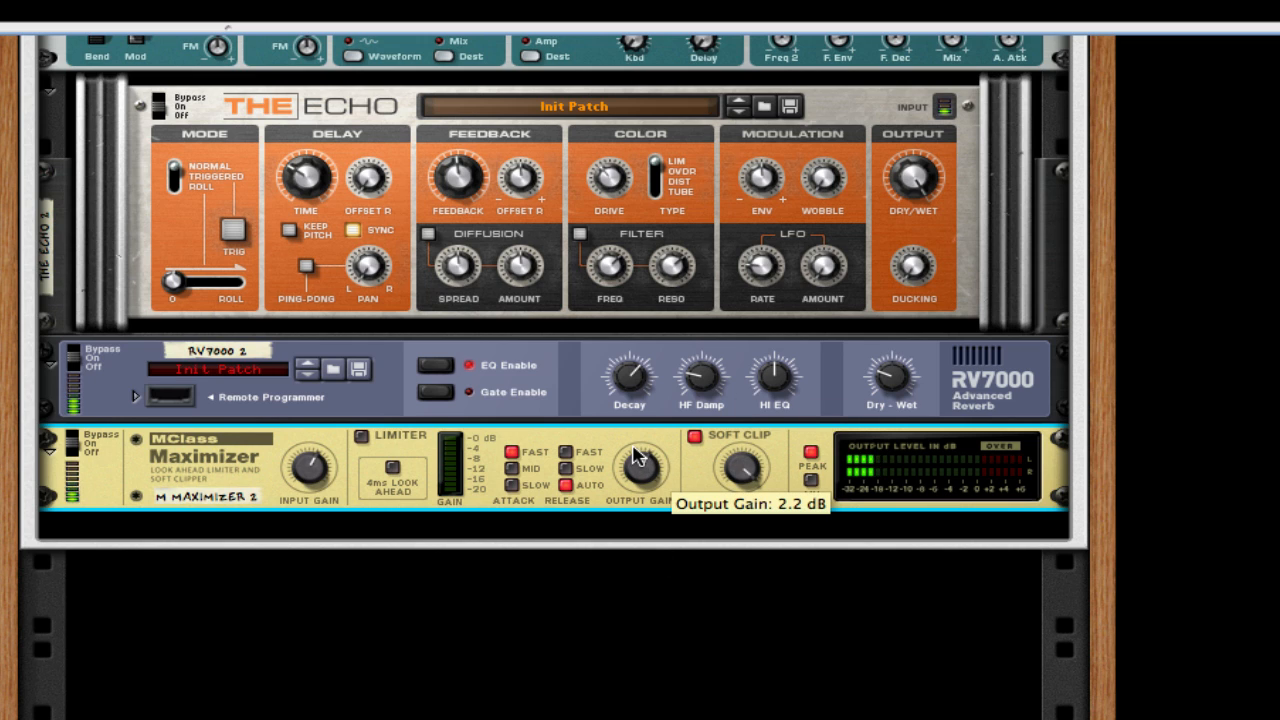
scroll(706, 428, up, 5)
scroll(706, 428, up, 3)
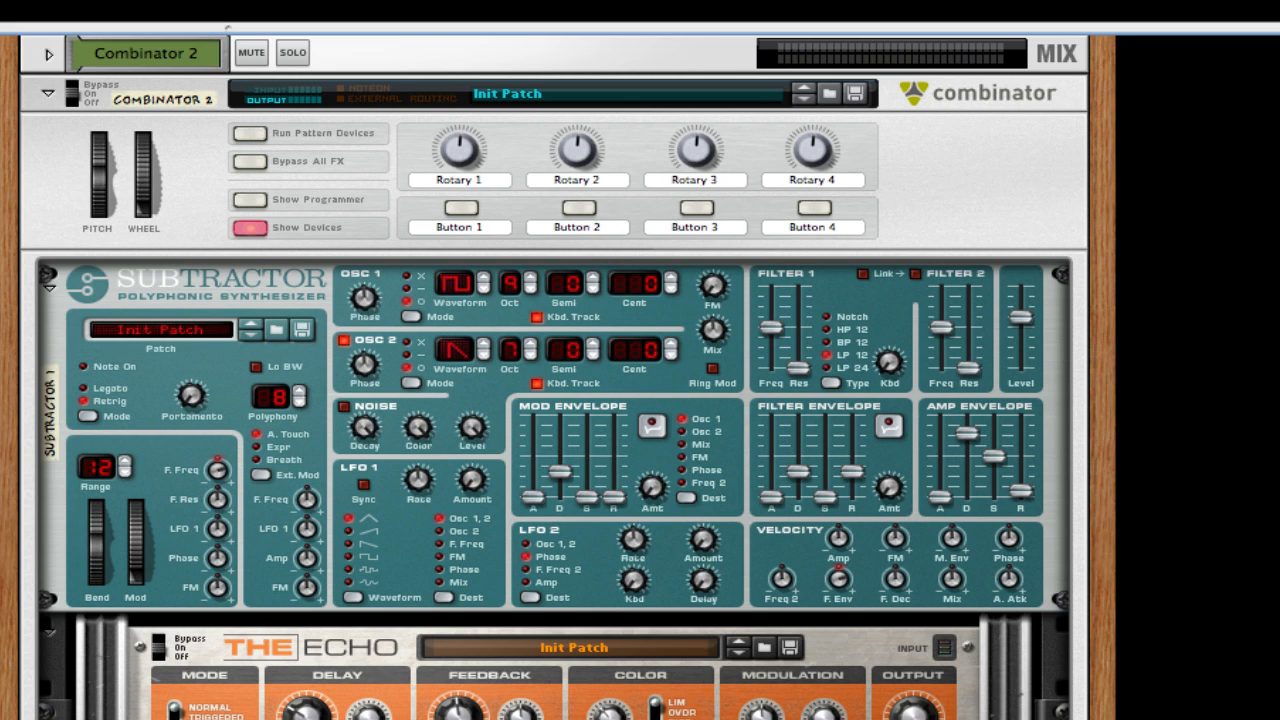
Step: Close the Combinator song and leave Reason
key(super+w)
click(608, 243)
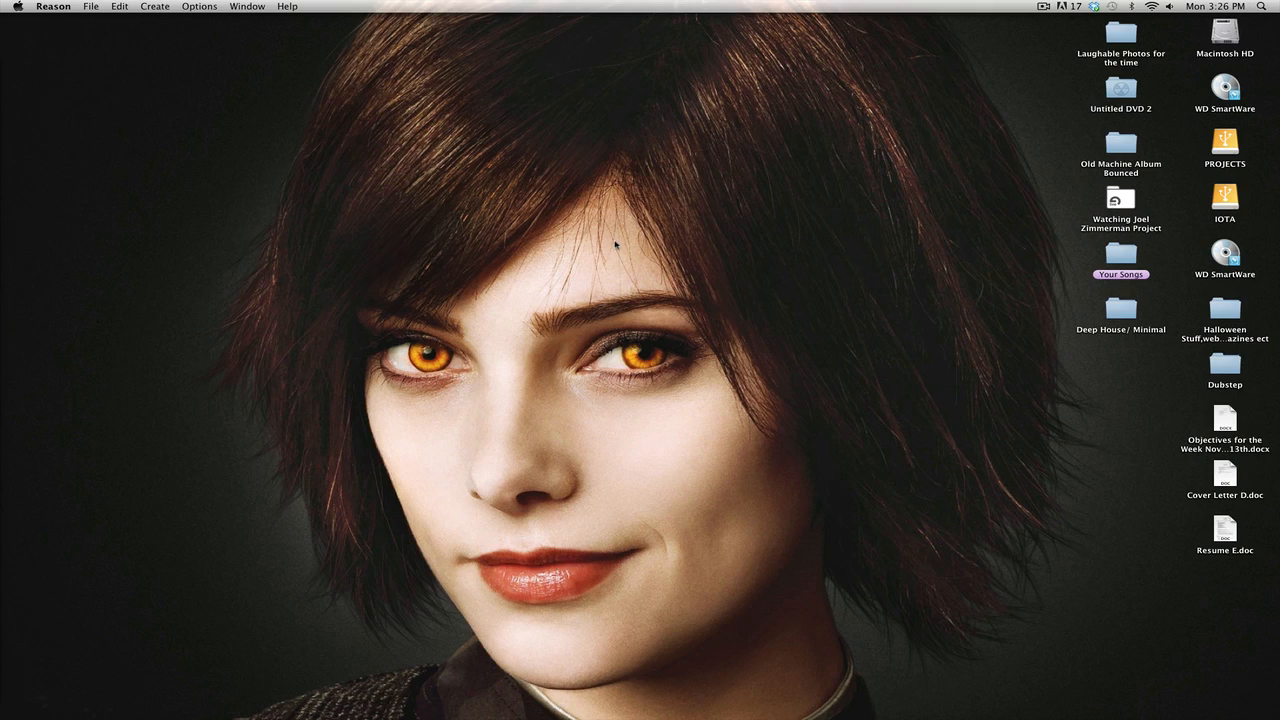
mouse_move(477, 706)
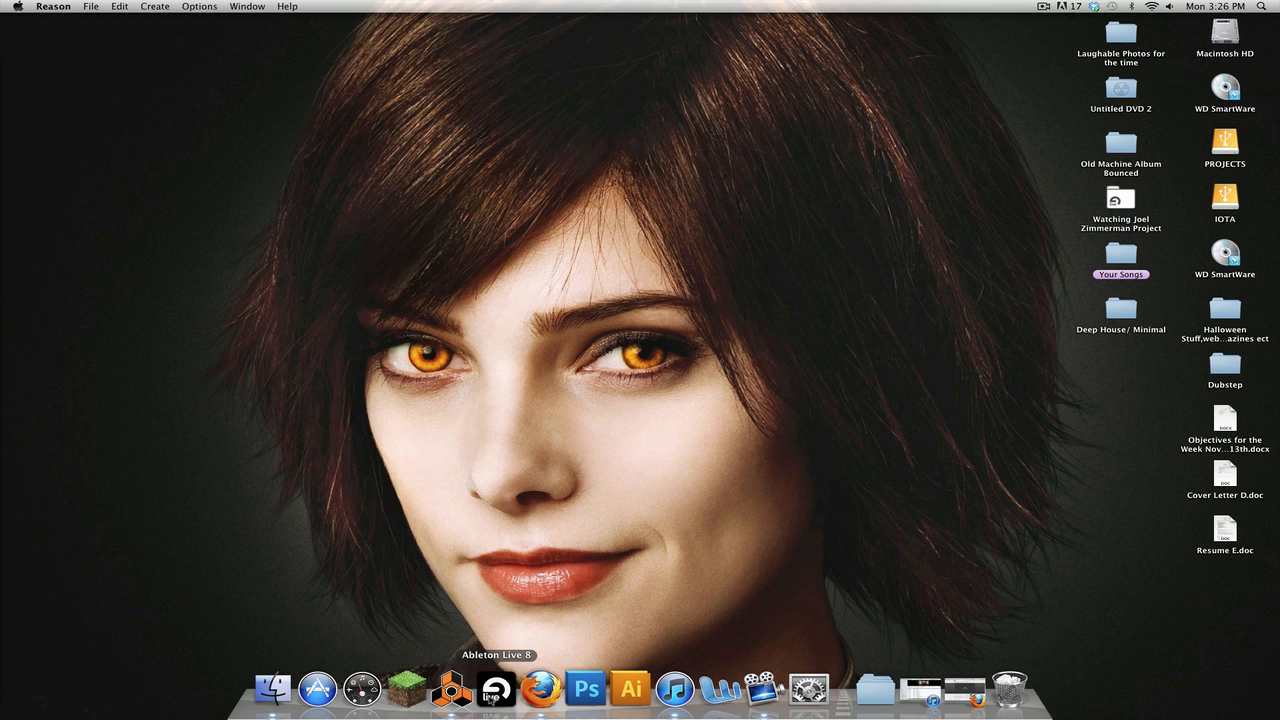
click(451, 690)
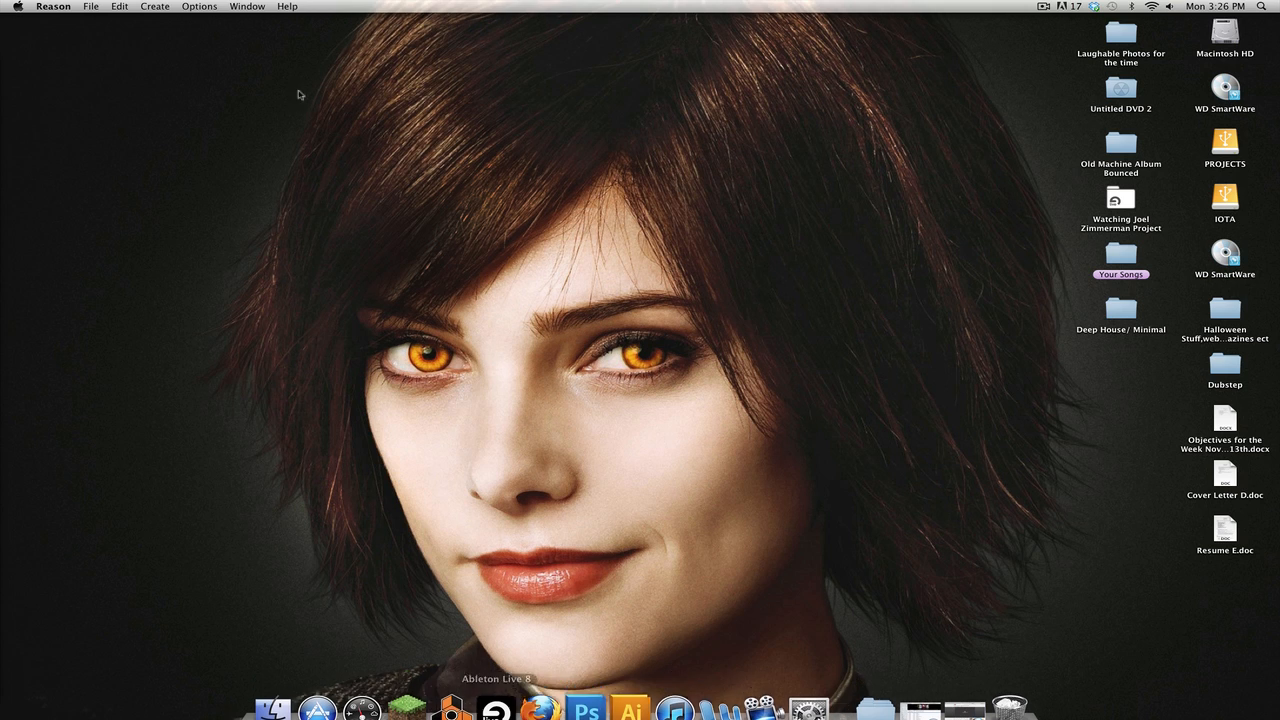
click(53, 6)
click(65, 130)
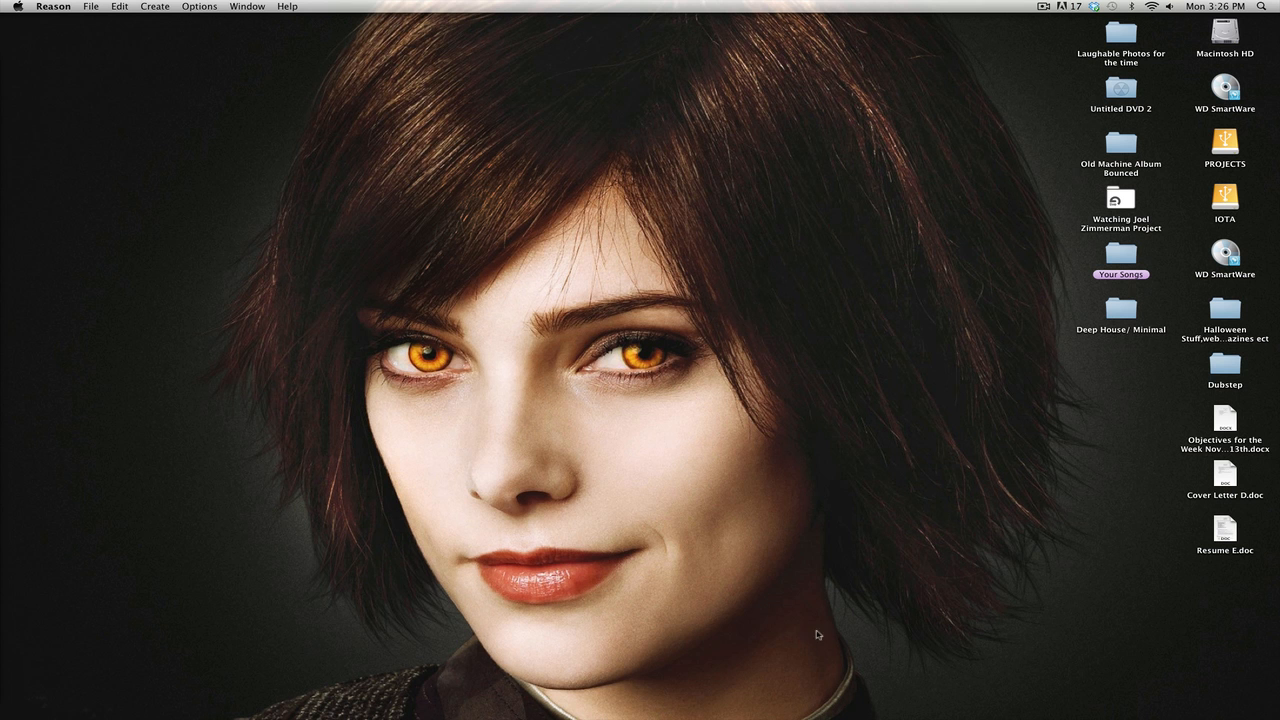
Step: Launch Ableton Live 8 and open the recently used Live Set Nightmase
mouse_move(695, 698)
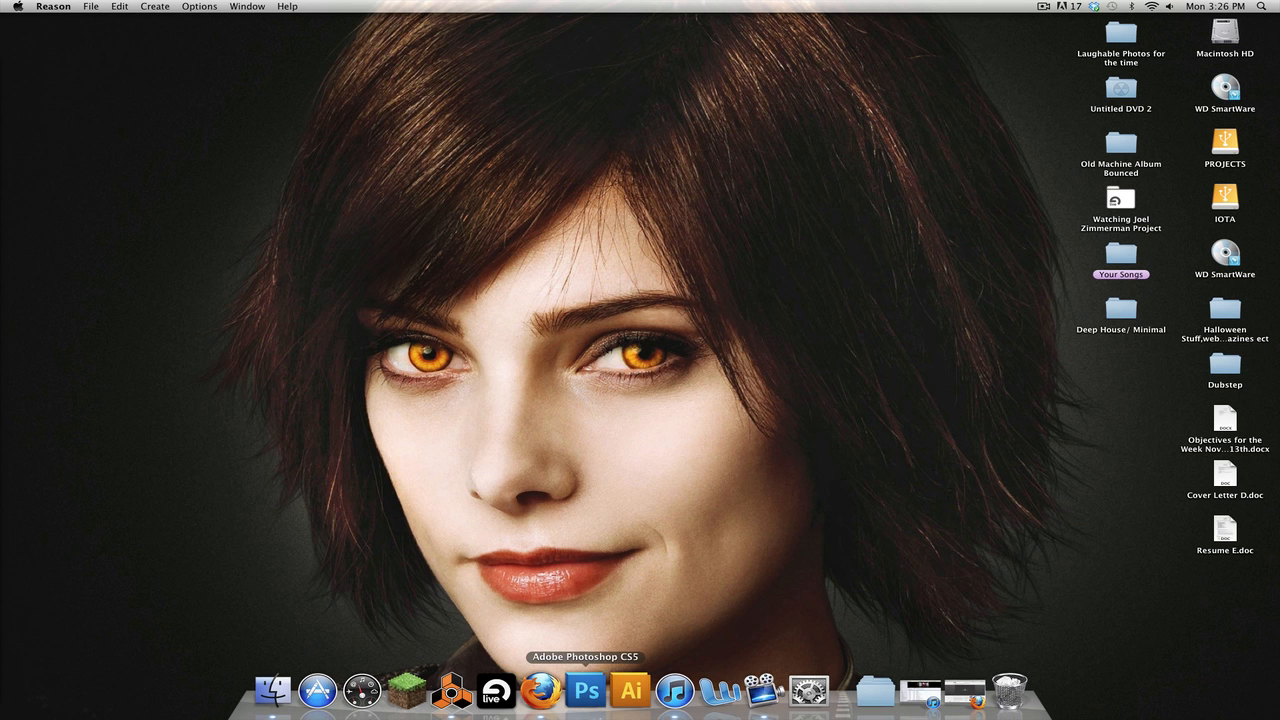
click(505, 698)
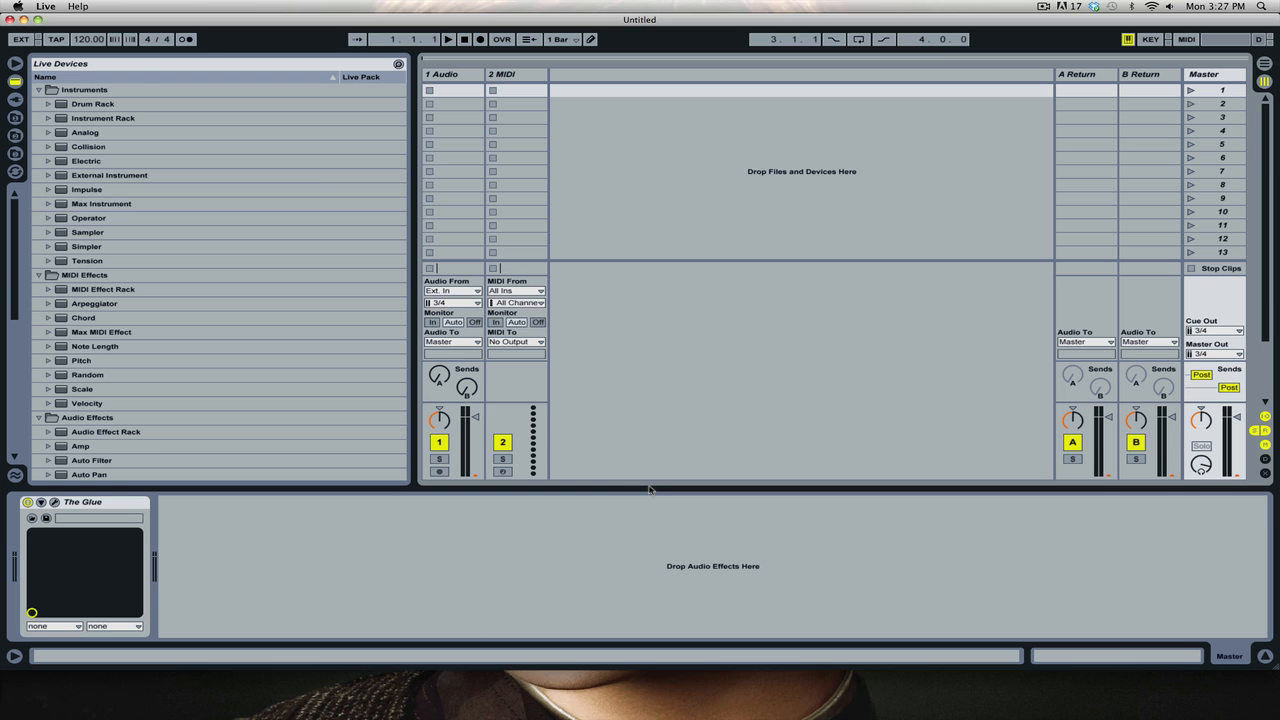
click(82, 8)
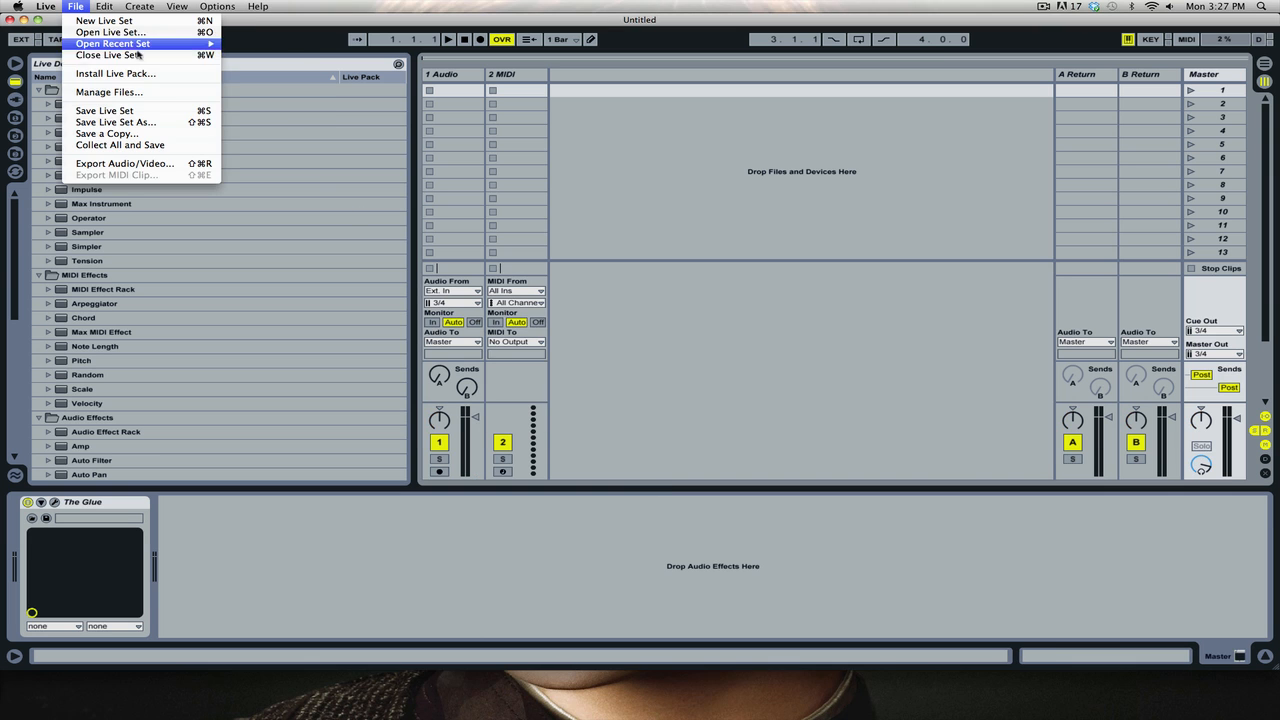
mouse_move(110, 41)
click(277, 46)
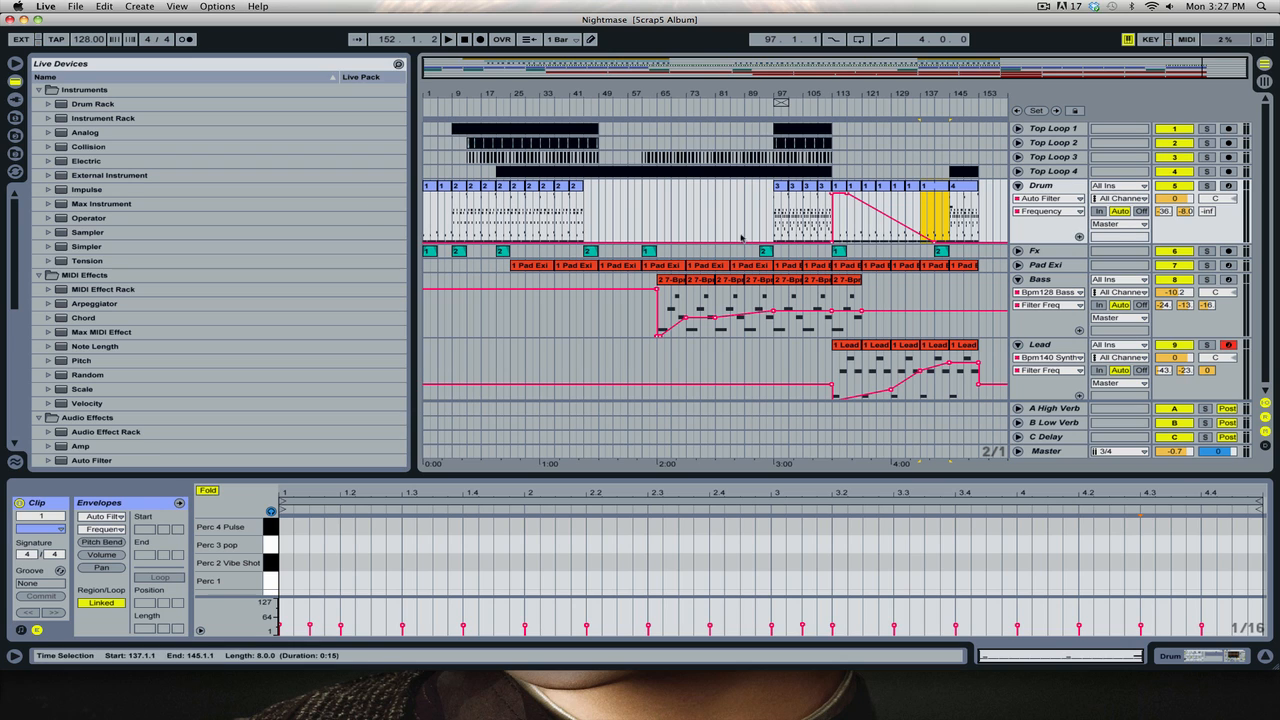
Step: Examine the Minimal Drums 3 rack on the Drum track, going through its Low/Kicks, Mids/Snares and Highs/Hats chains
click(1062, 191)
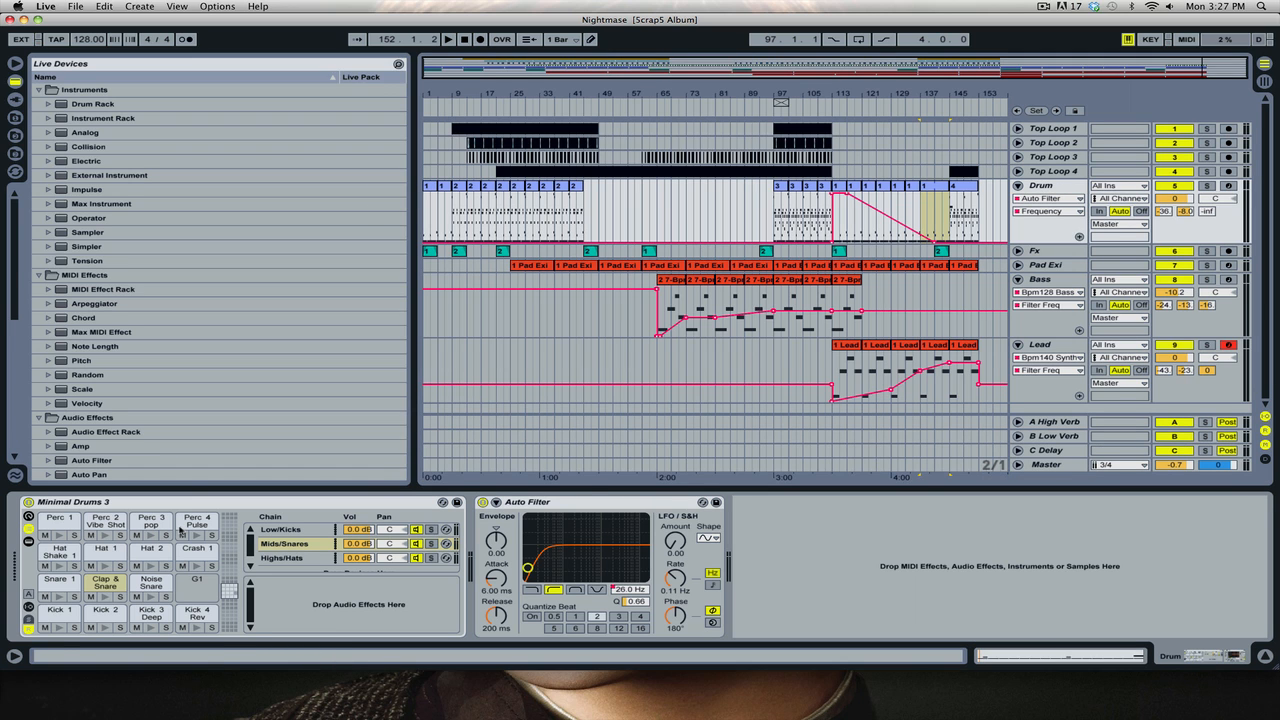
click(28, 612)
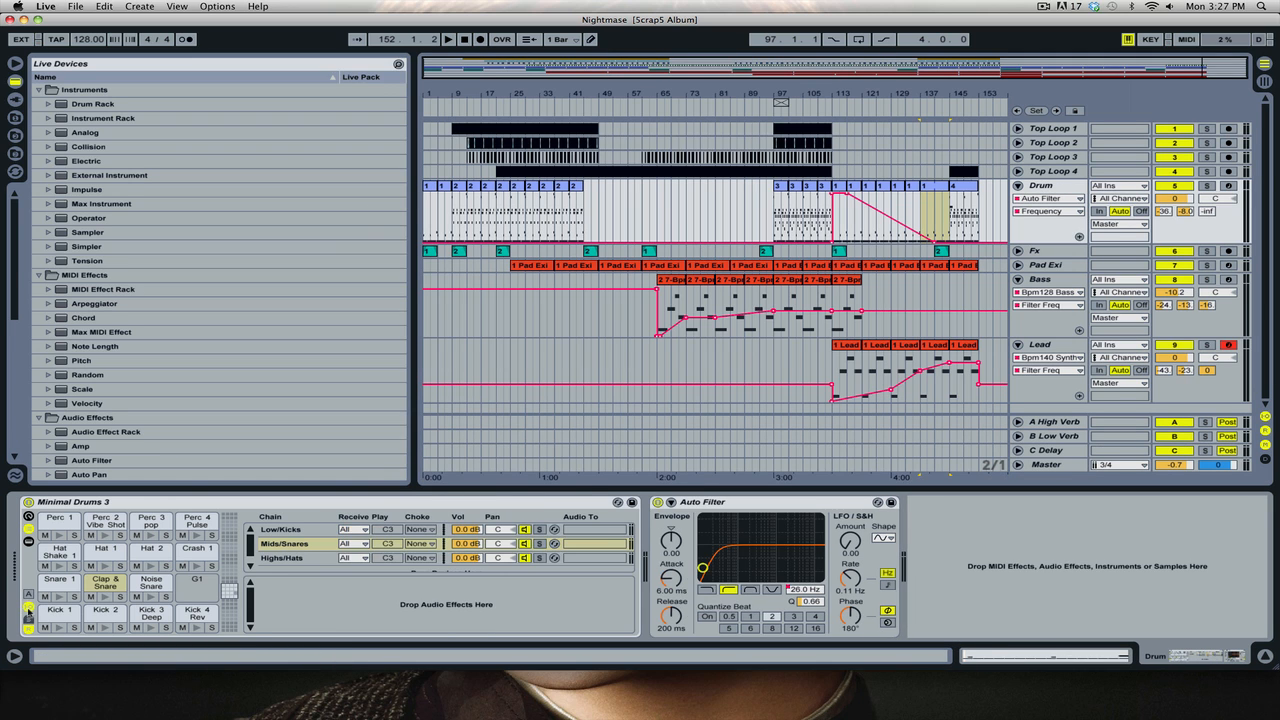
click(28, 612)
click(290, 531)
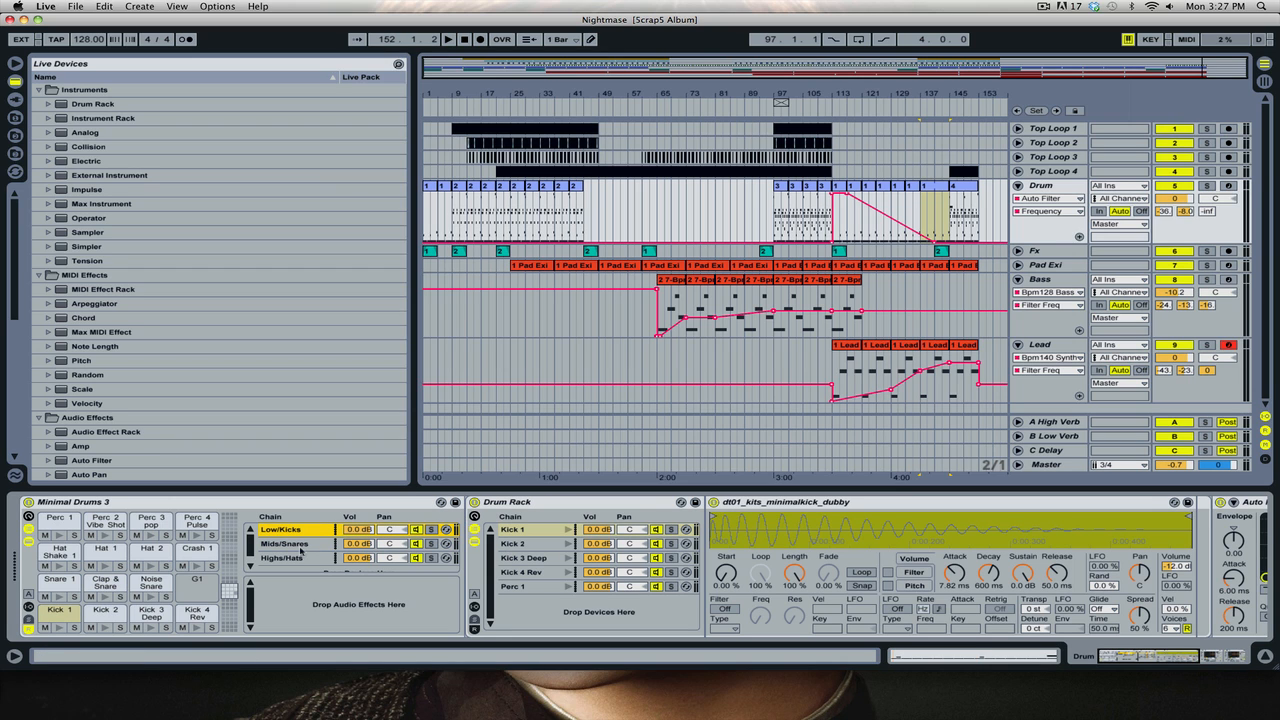
click(299, 546)
click(295, 559)
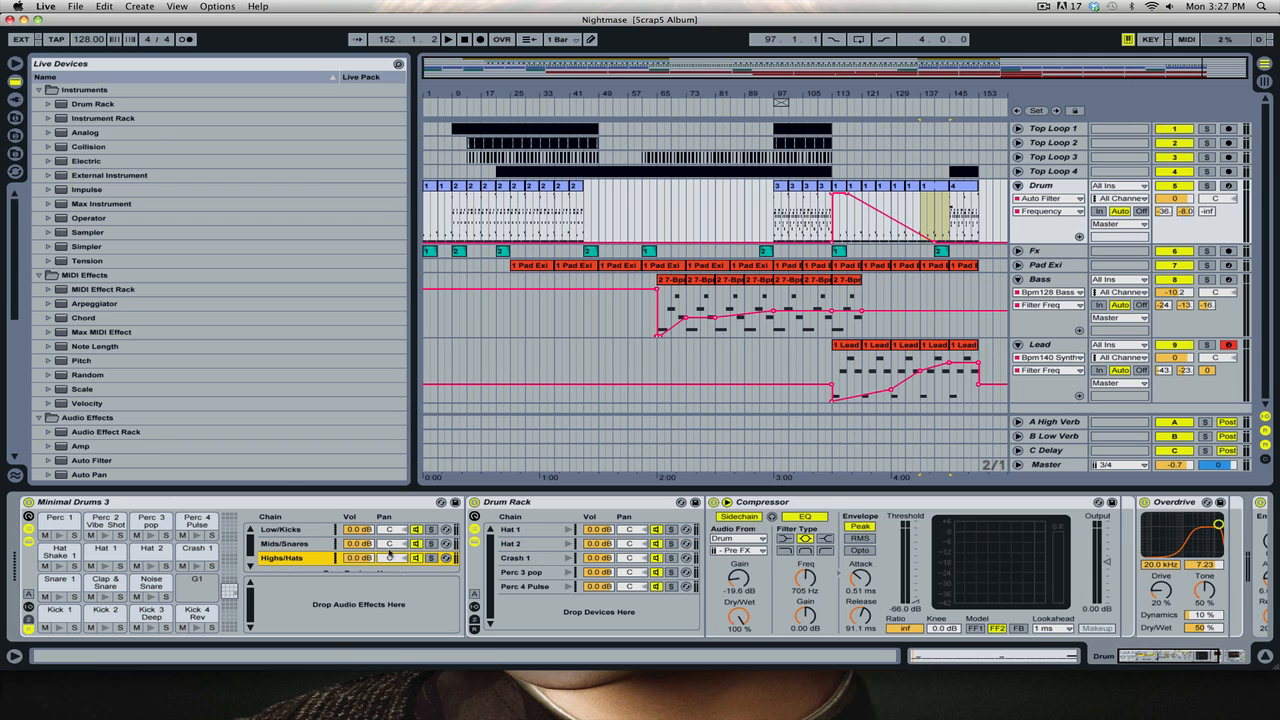
Step: Solo the Drum track and play it from its first clip at bar 1
click(430, 187)
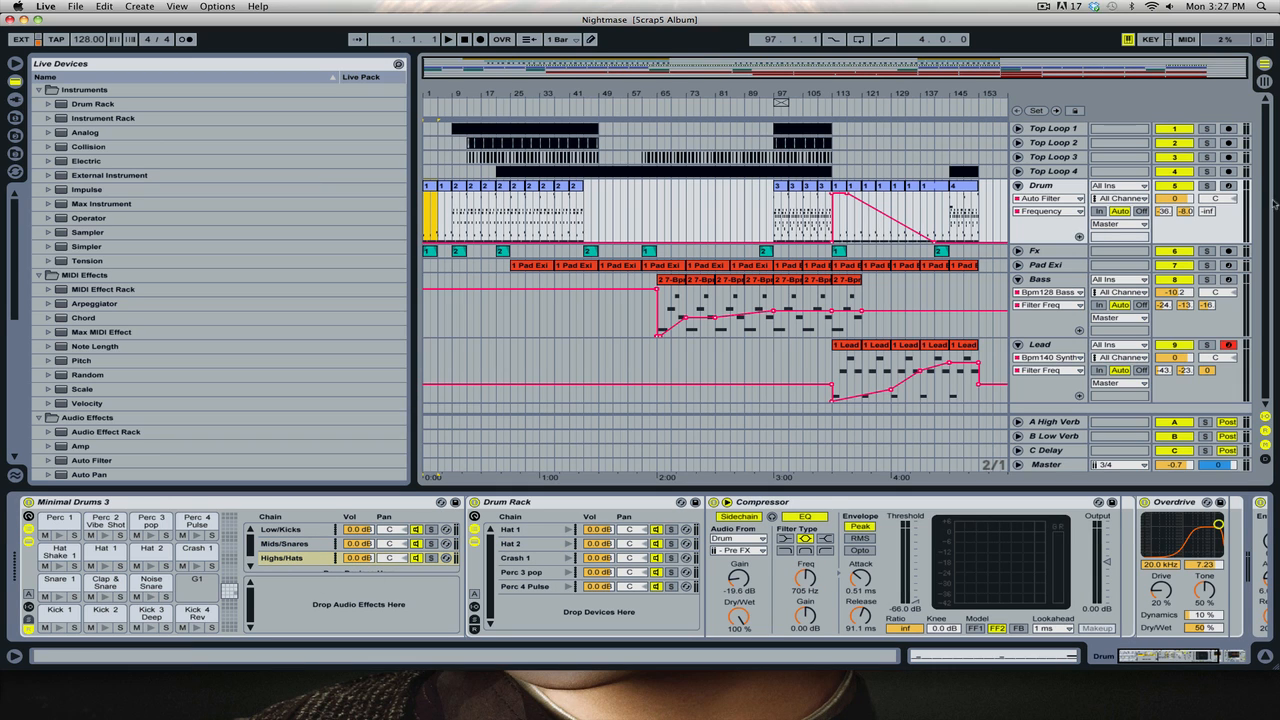
click(1209, 187)
key(space)
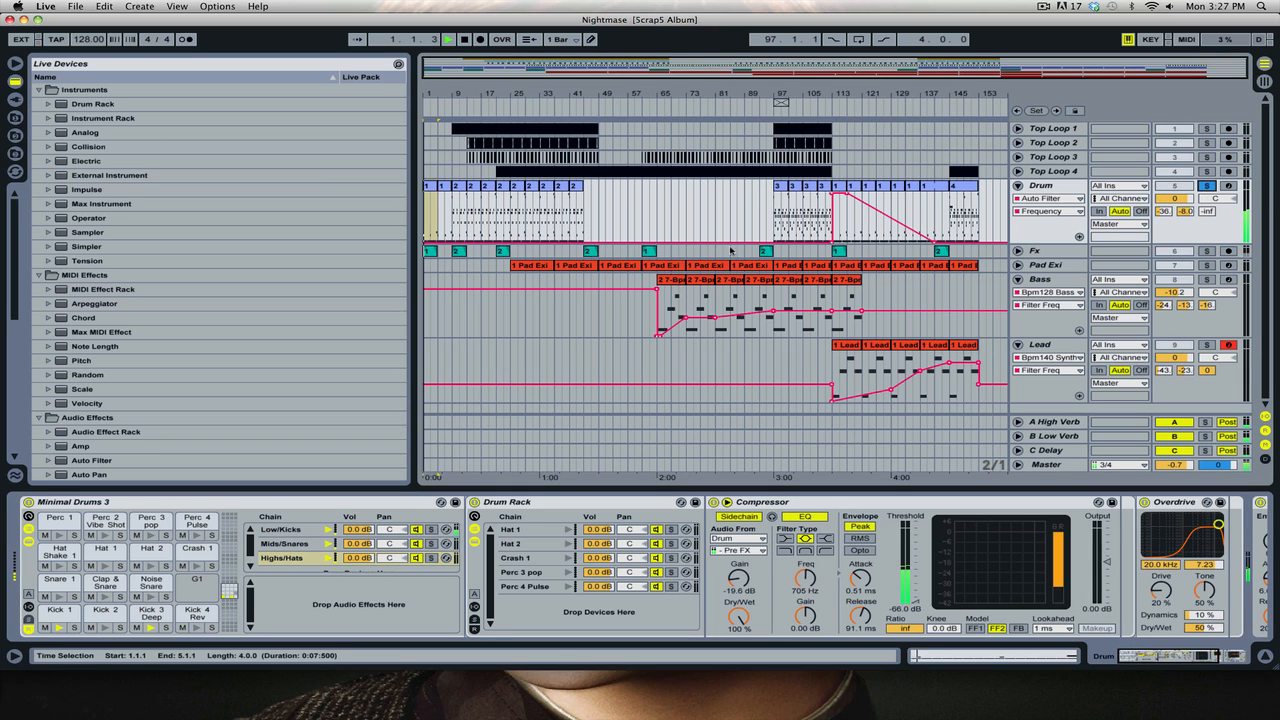
Step: Set the audio input device to Built-in Input (2 In, 0 Out) and change the audio output device in the preferences
key(super+comma)
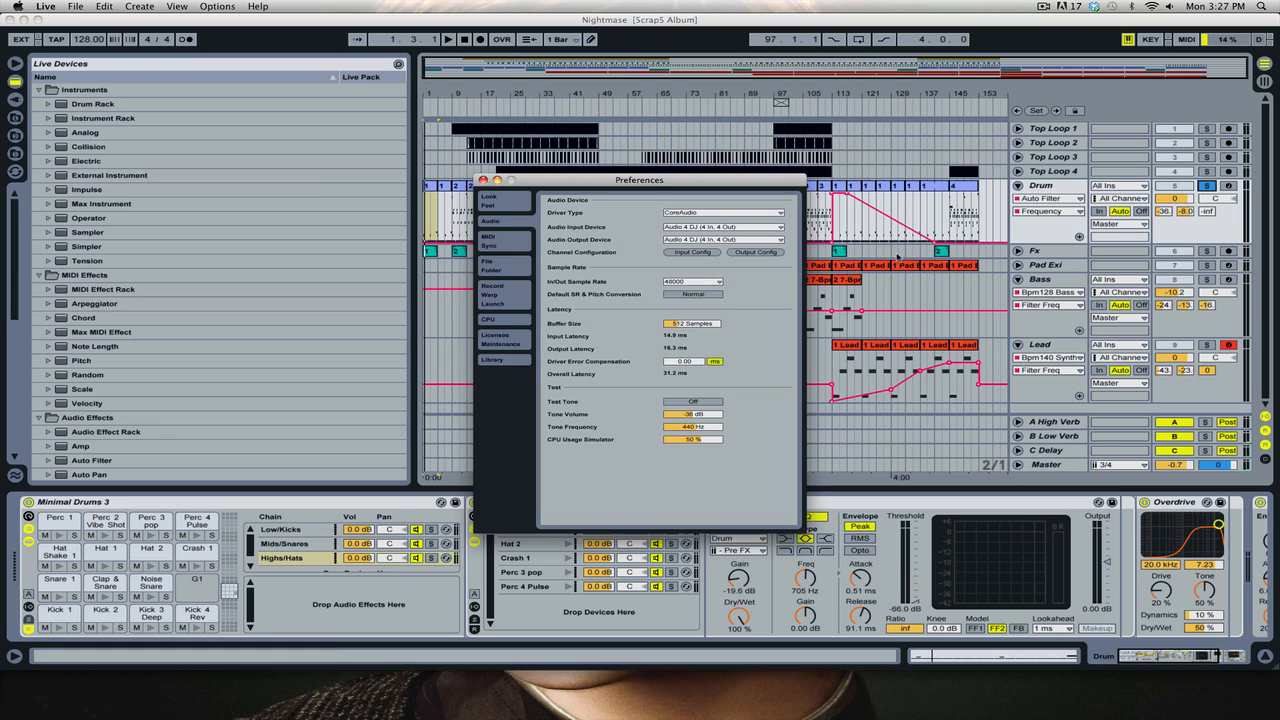
click(714, 226)
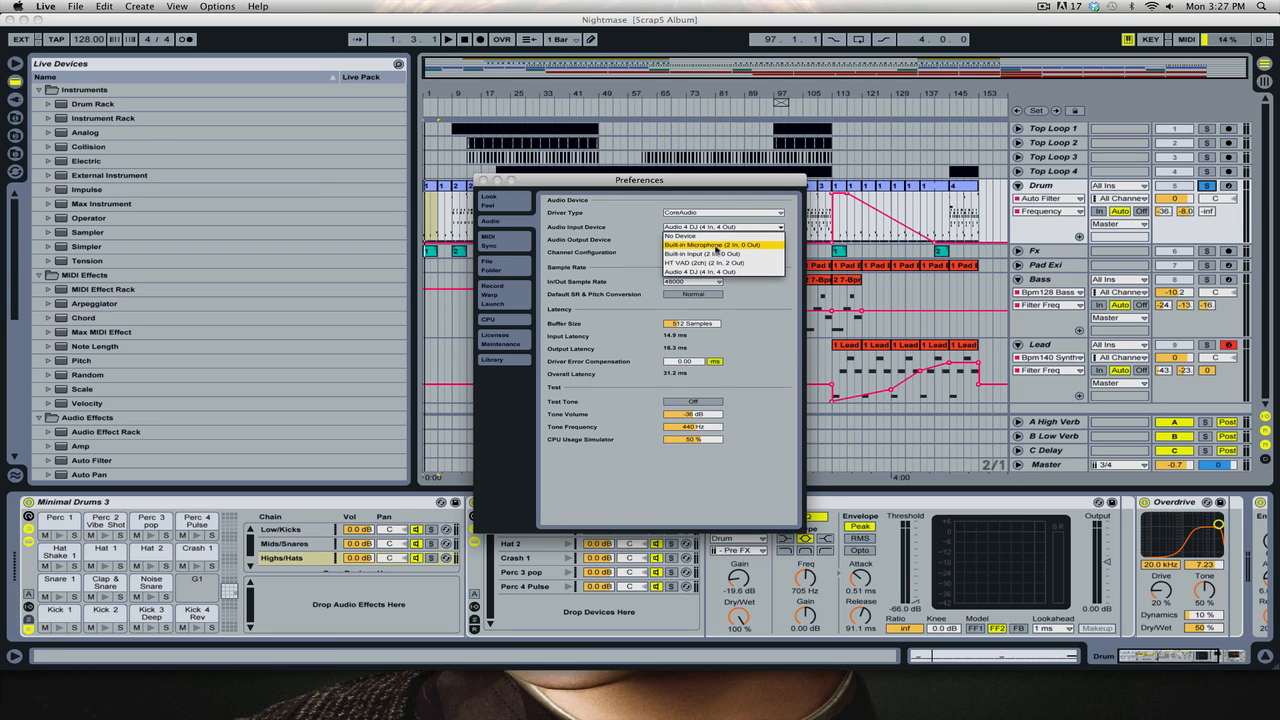
key(Escape)
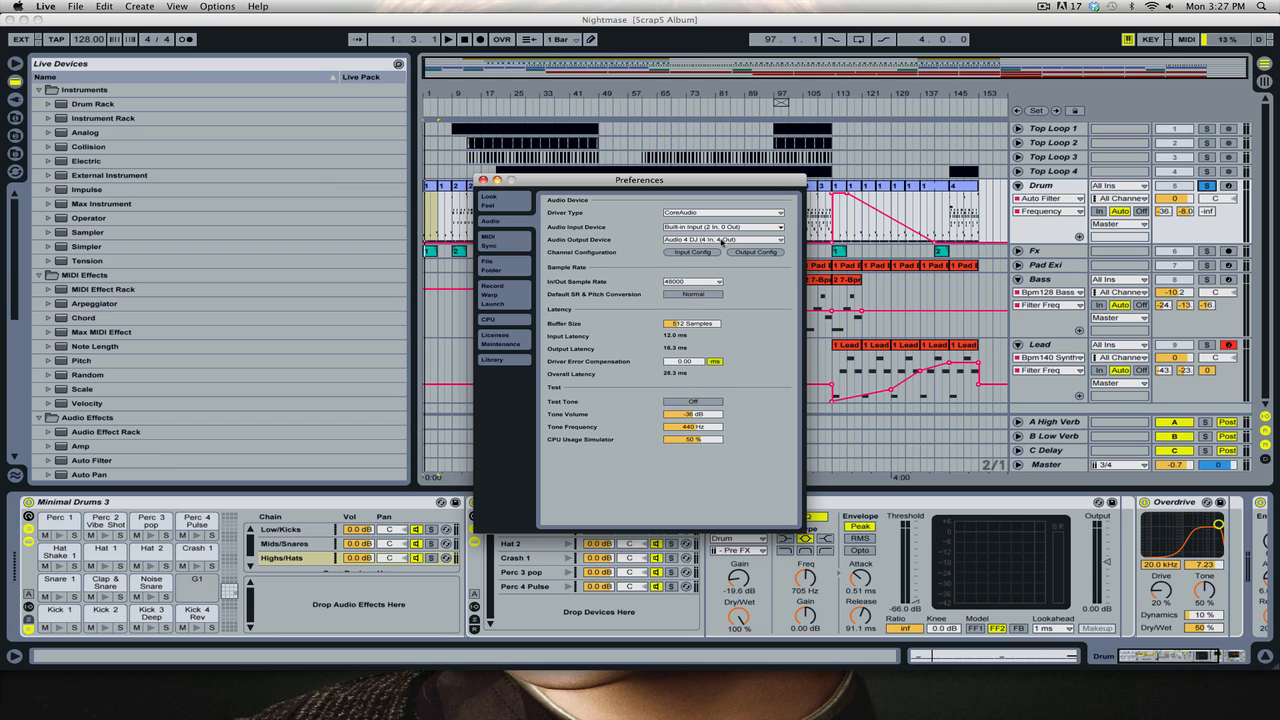
click(722, 241)
click(724, 262)
click(483, 180)
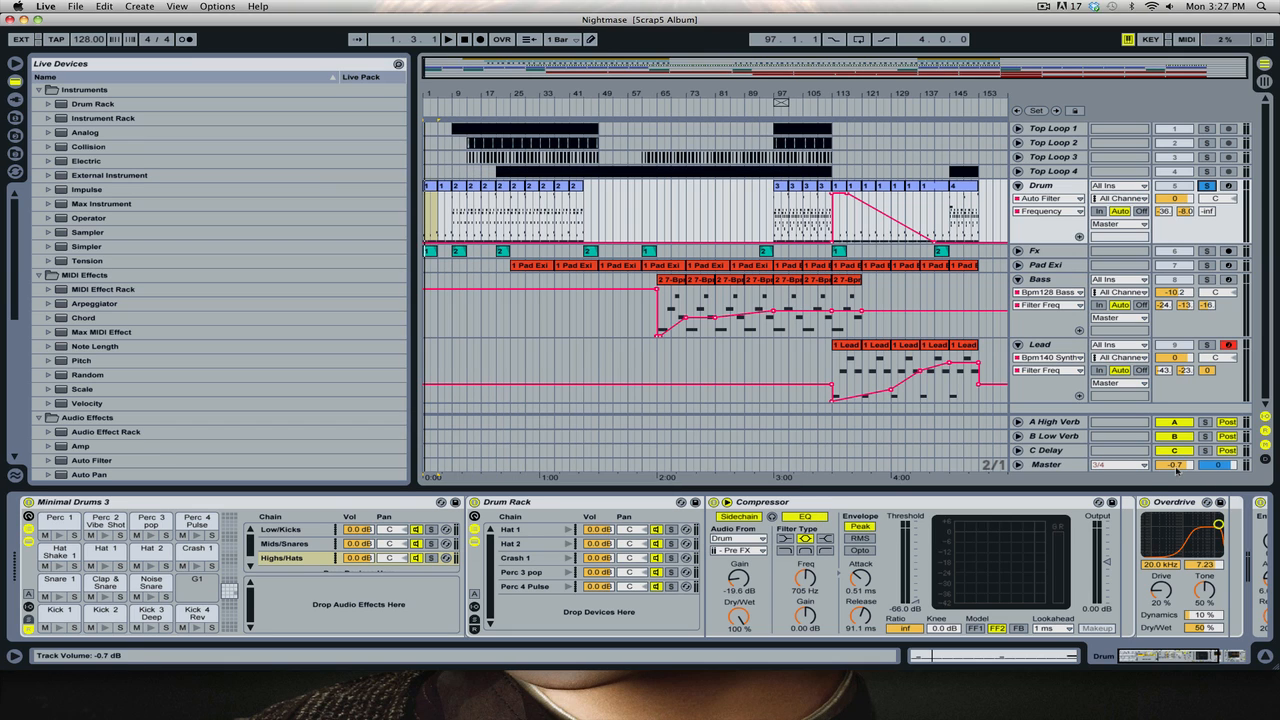
Step: Route the Master track to outputs 1/2, start playback and set the Master volume to 0 dB
click(1114, 465)
click(1112, 479)
drag(1176, 466, 1176, 482)
key(space)
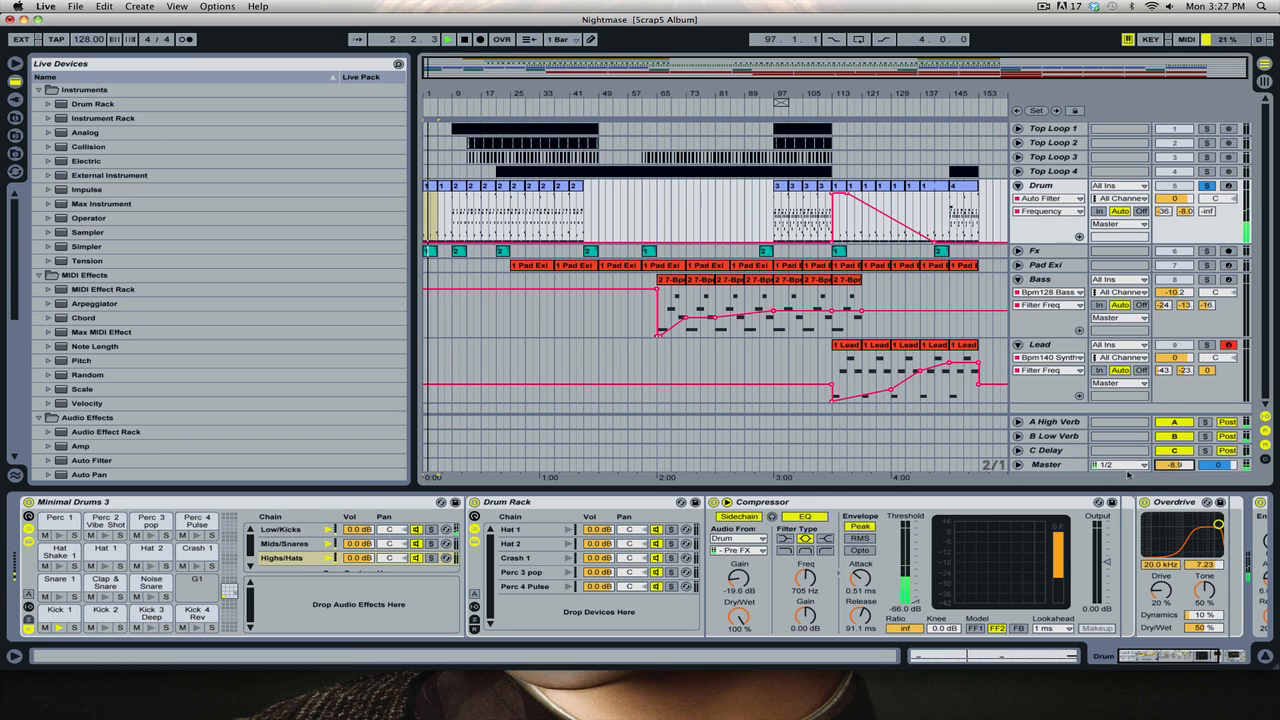
drag(1175, 466, 1175, 420)
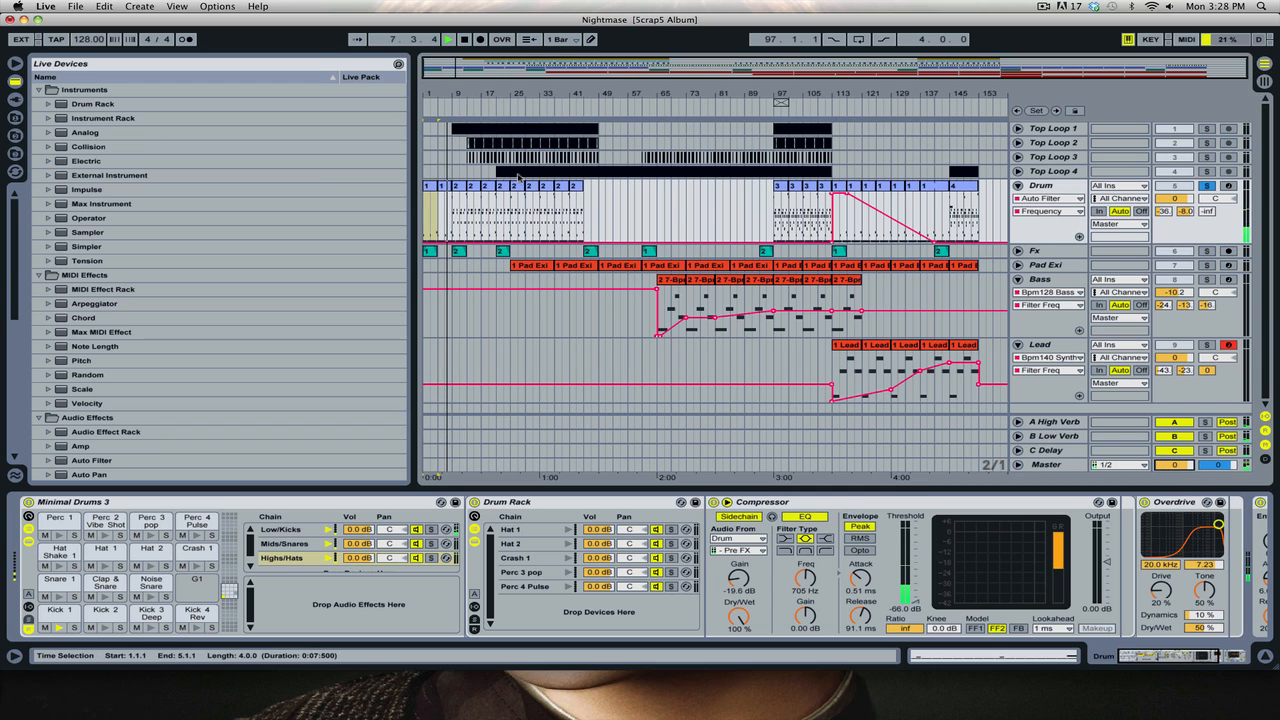
Step: Examine the MIDI notes of the Drum clip at bar 9 in an enlarged note editor, from percussion down to kicks
click(458, 187)
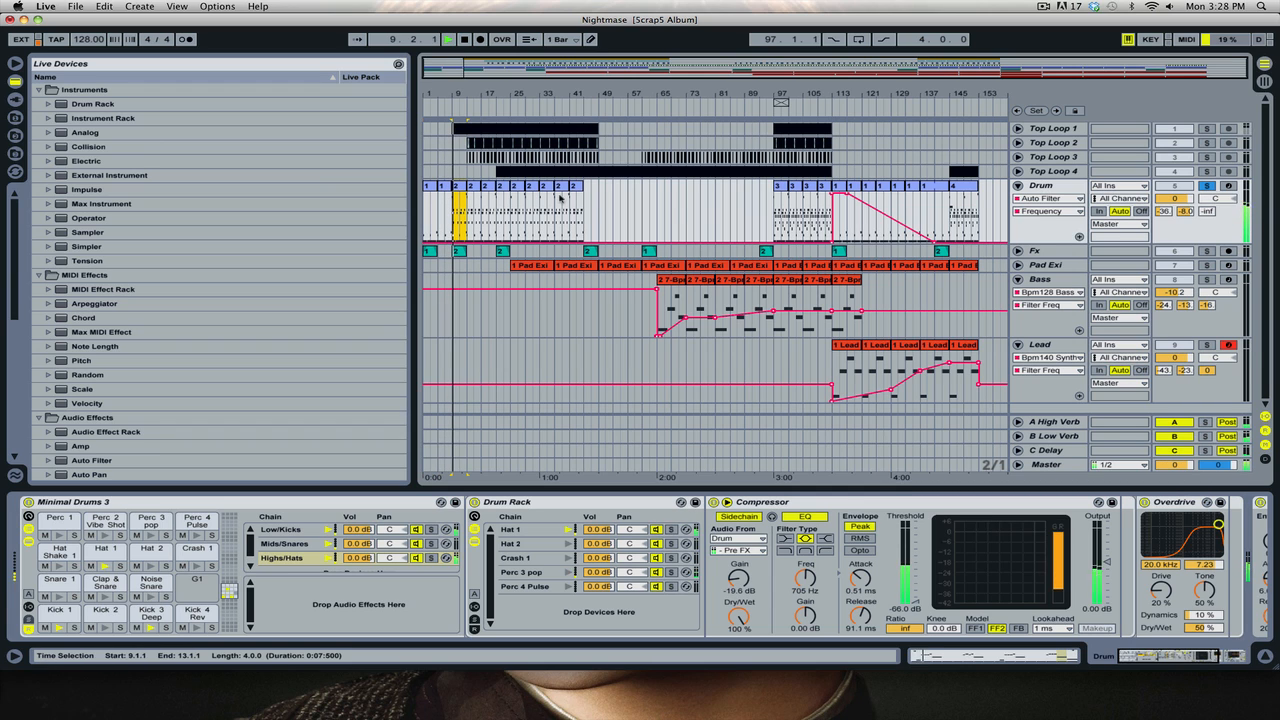
double_click(458, 187)
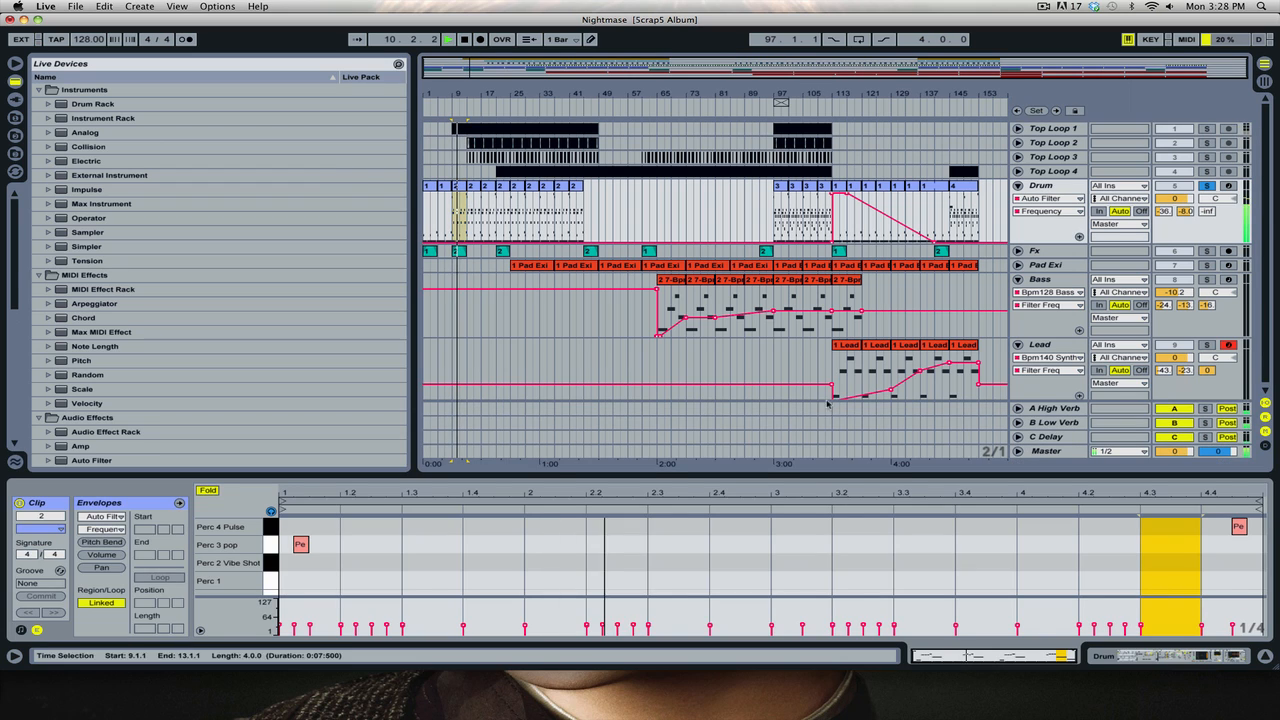
drag(697, 364, 697, 339)
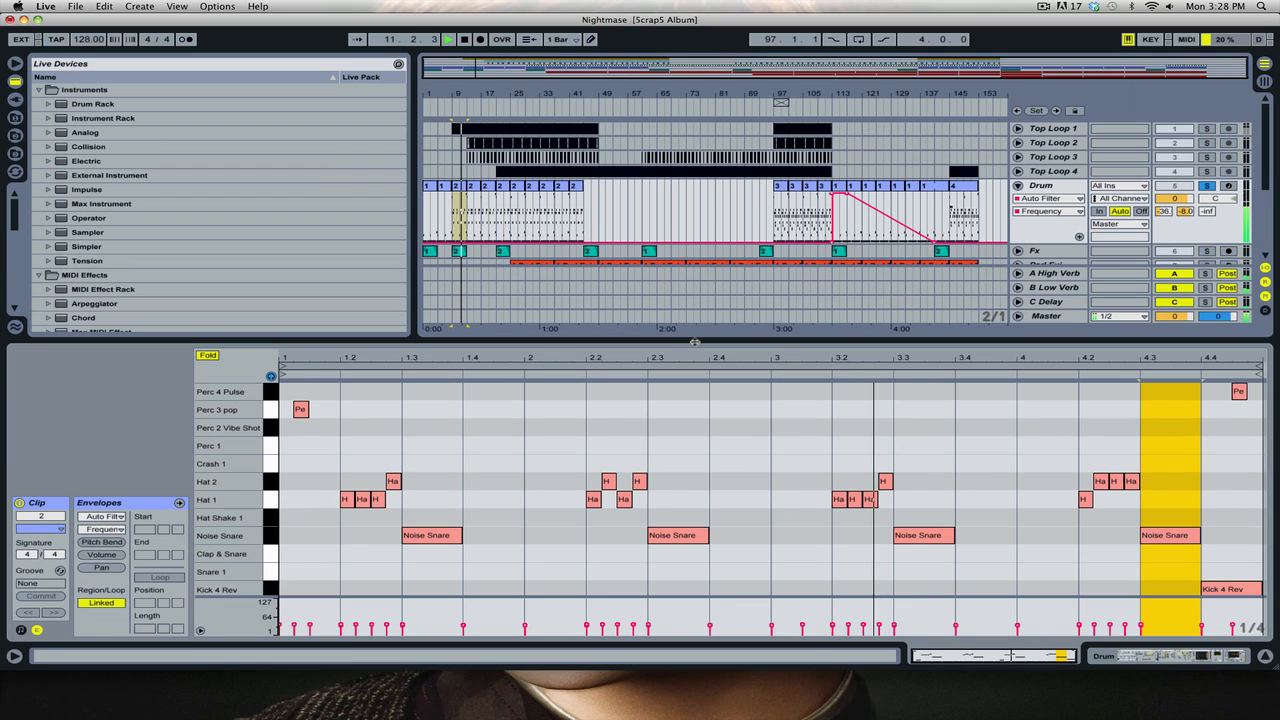
scroll(838, 443, down, 3)
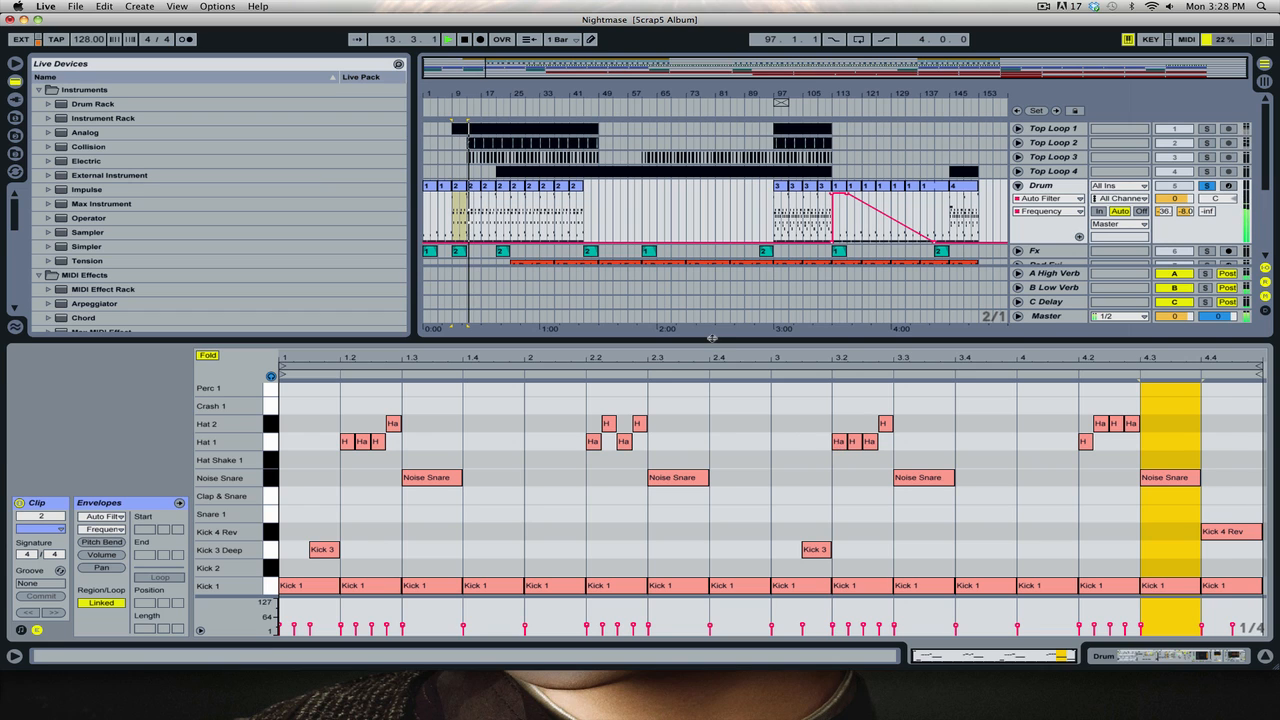
drag(710, 340, 706, 495)
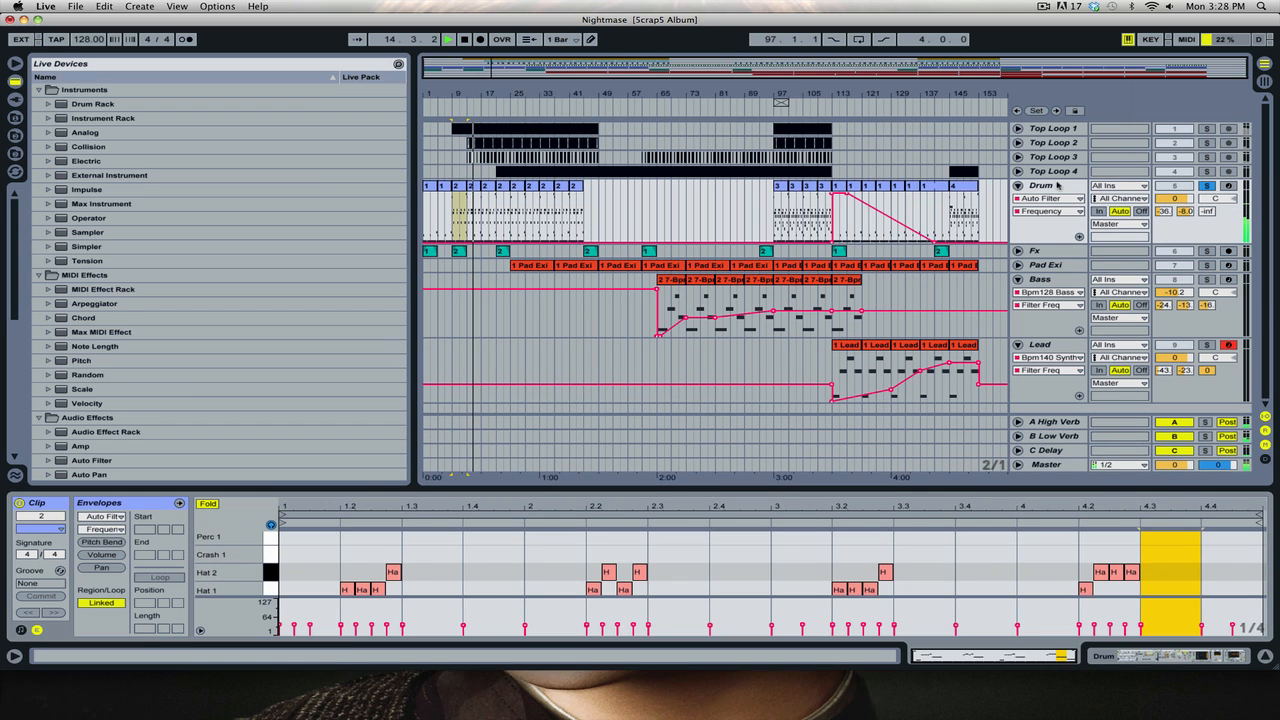
Step: Return to the Drum track's devices and show the contents of the Low/Kicks chain
click(1056, 192)
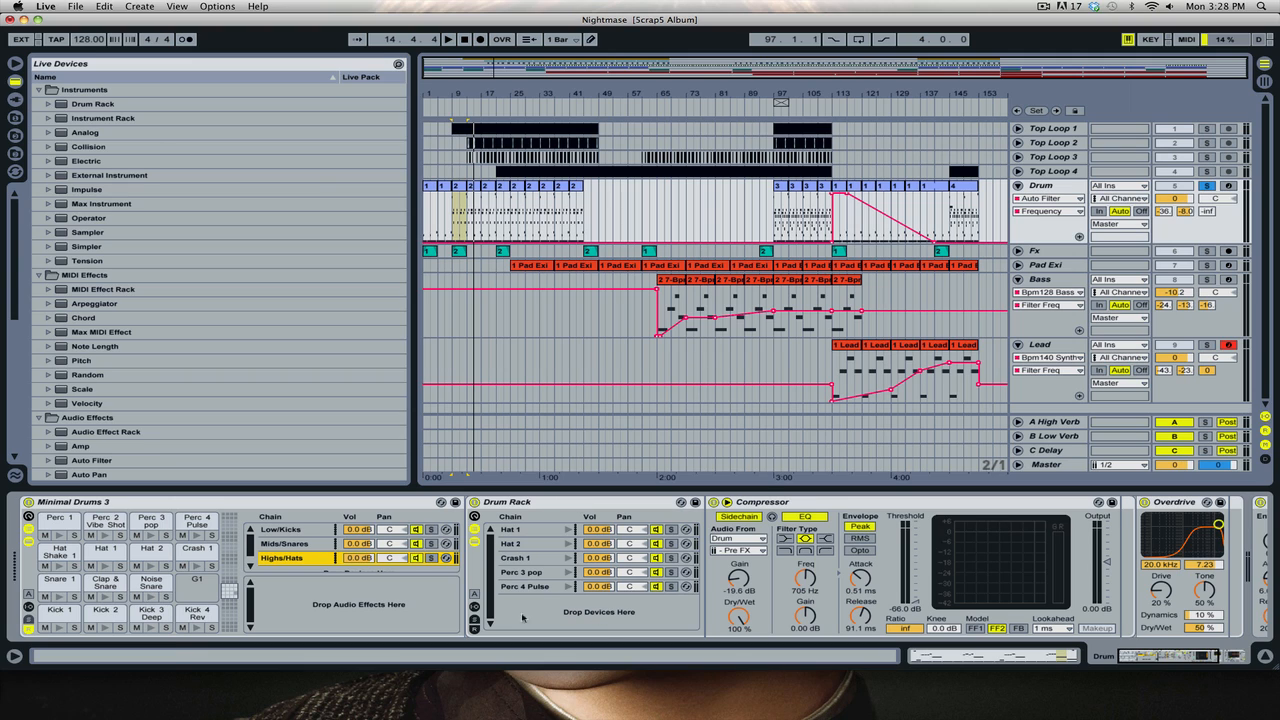
scroll(307, 540, down, 1)
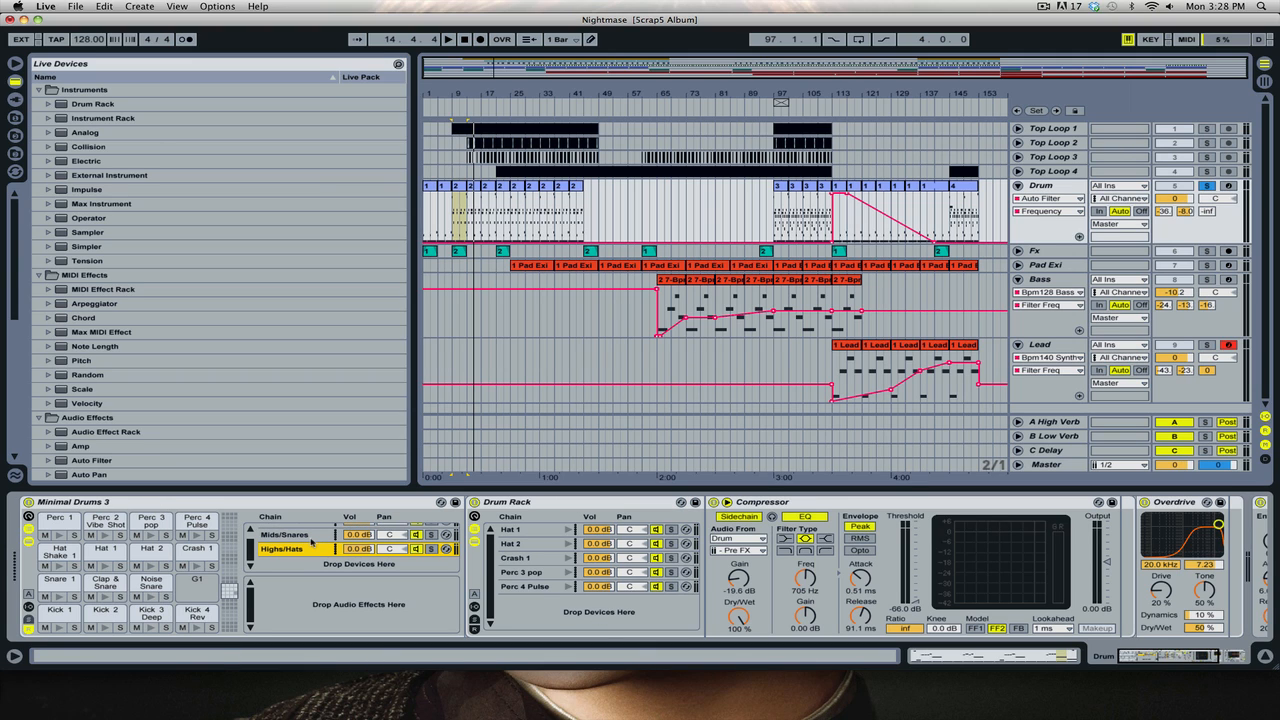
scroll(300, 560, up, 1)
click(288, 532)
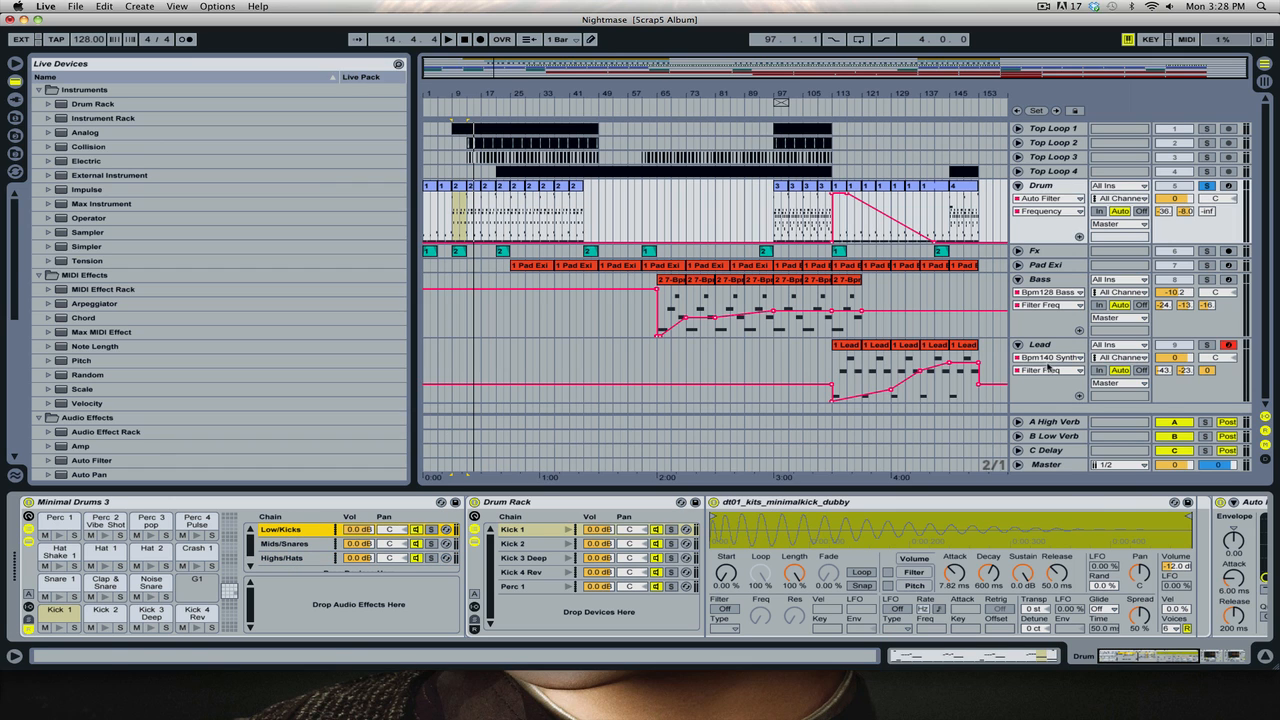
Step: Unfold the Drum rack's chains in the Session View mixer to examine them, and return to the Arrangement View
key(Tab)
click(541, 90)
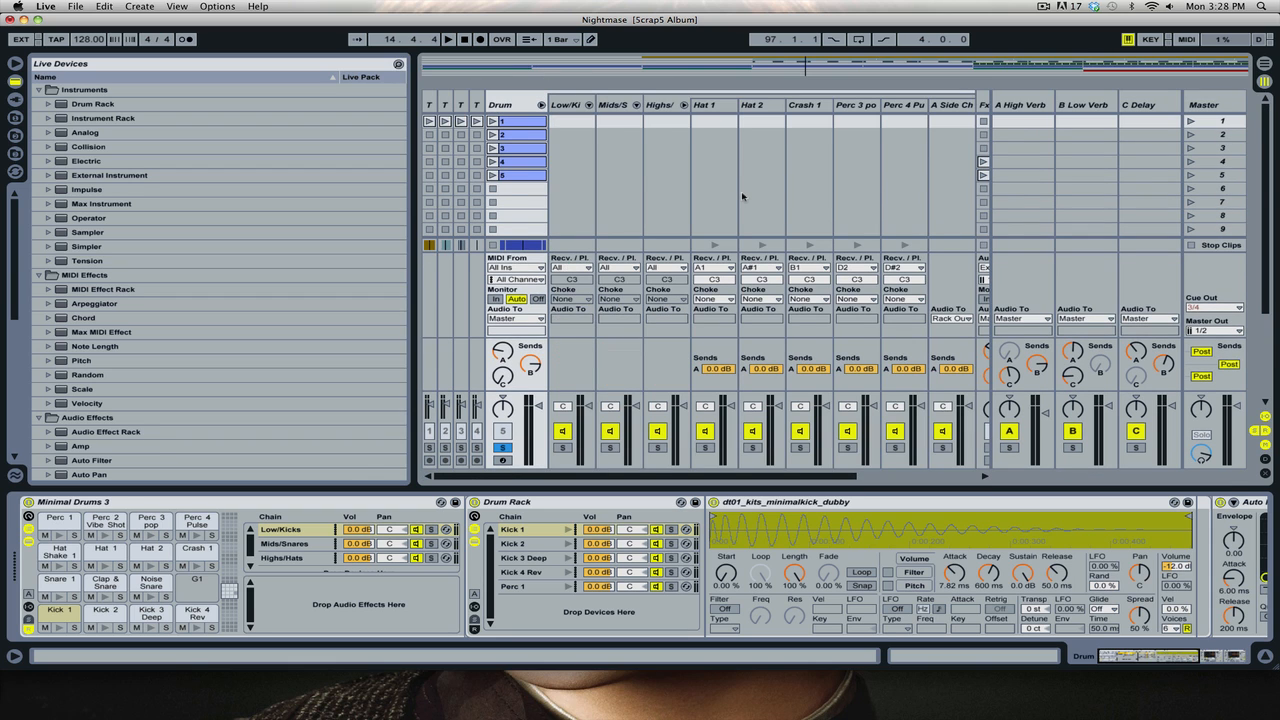
key(Tab)
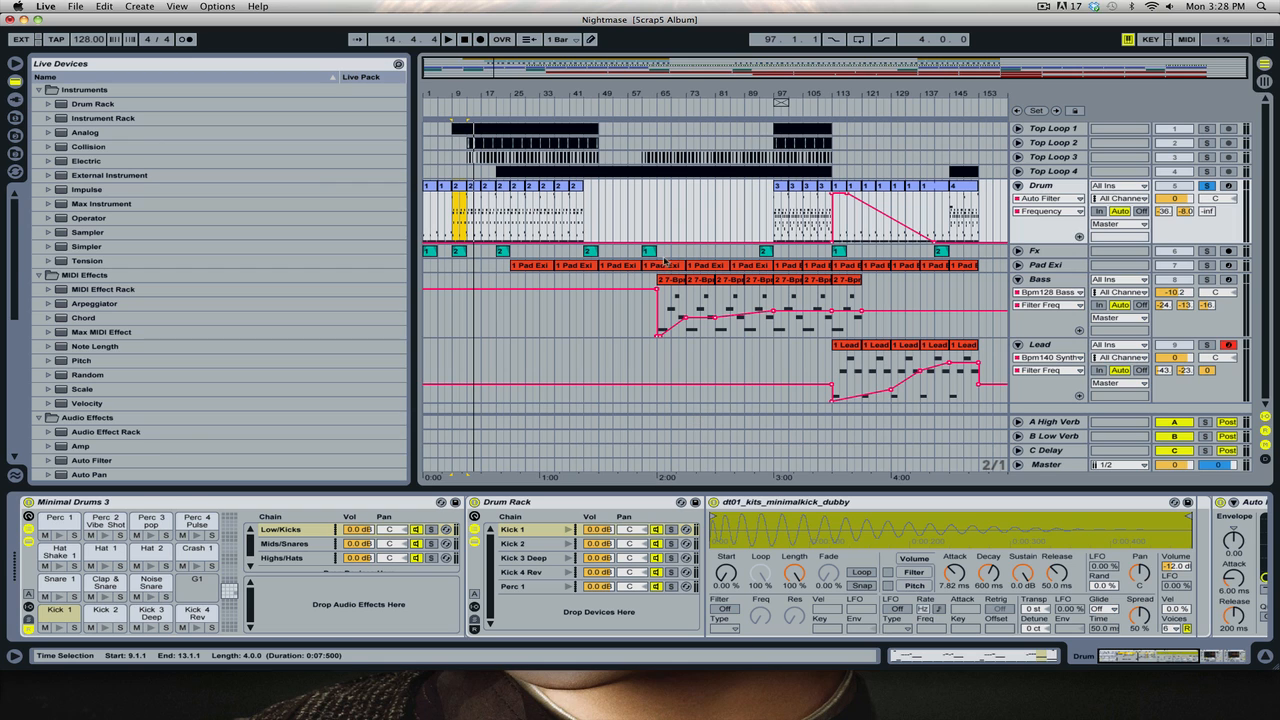
Step: Play the arrangement from the Pad Exi clip at bar 97 with the Drum solo off, focusing on the final section
click(793, 266)
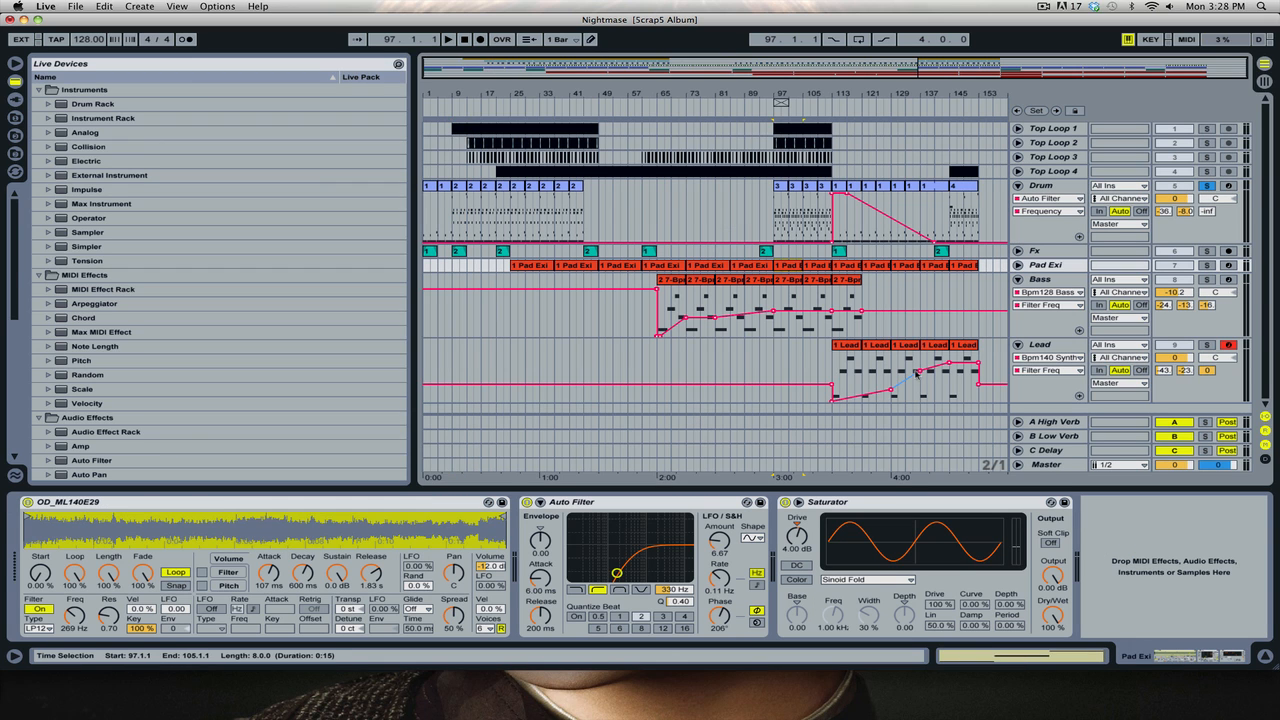
key(space)
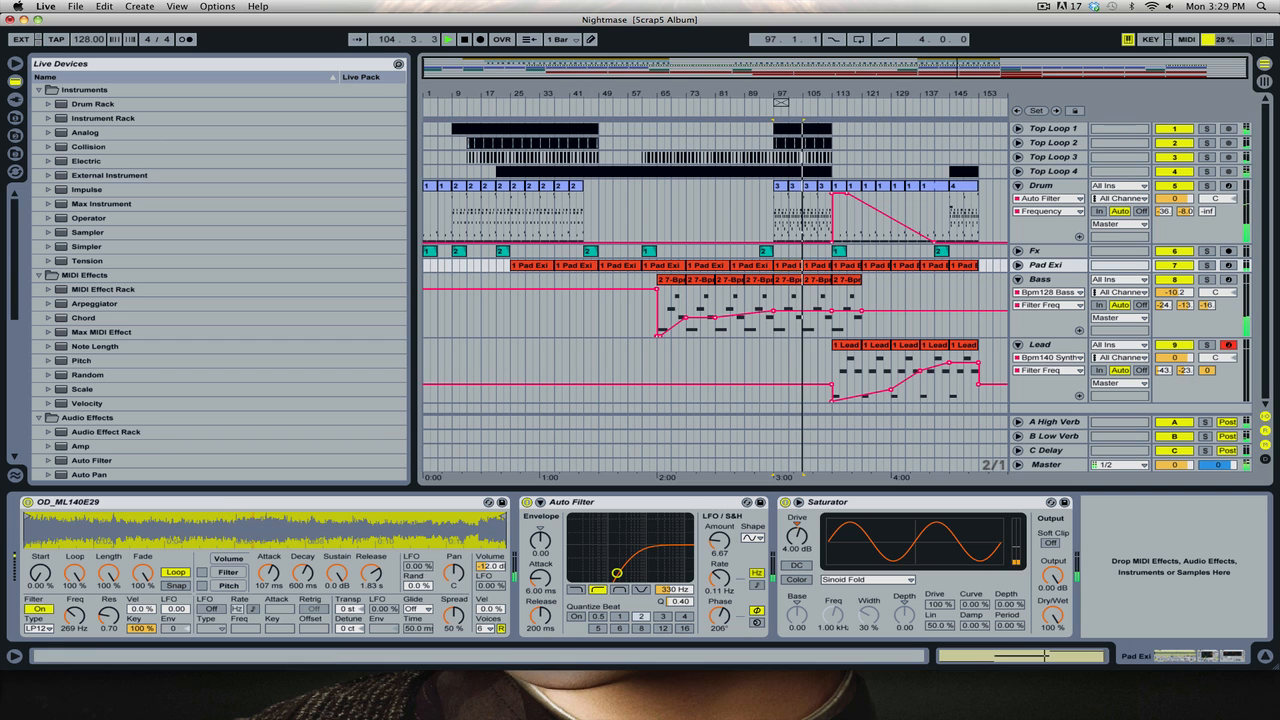
drag(598, 94, 35, 150)
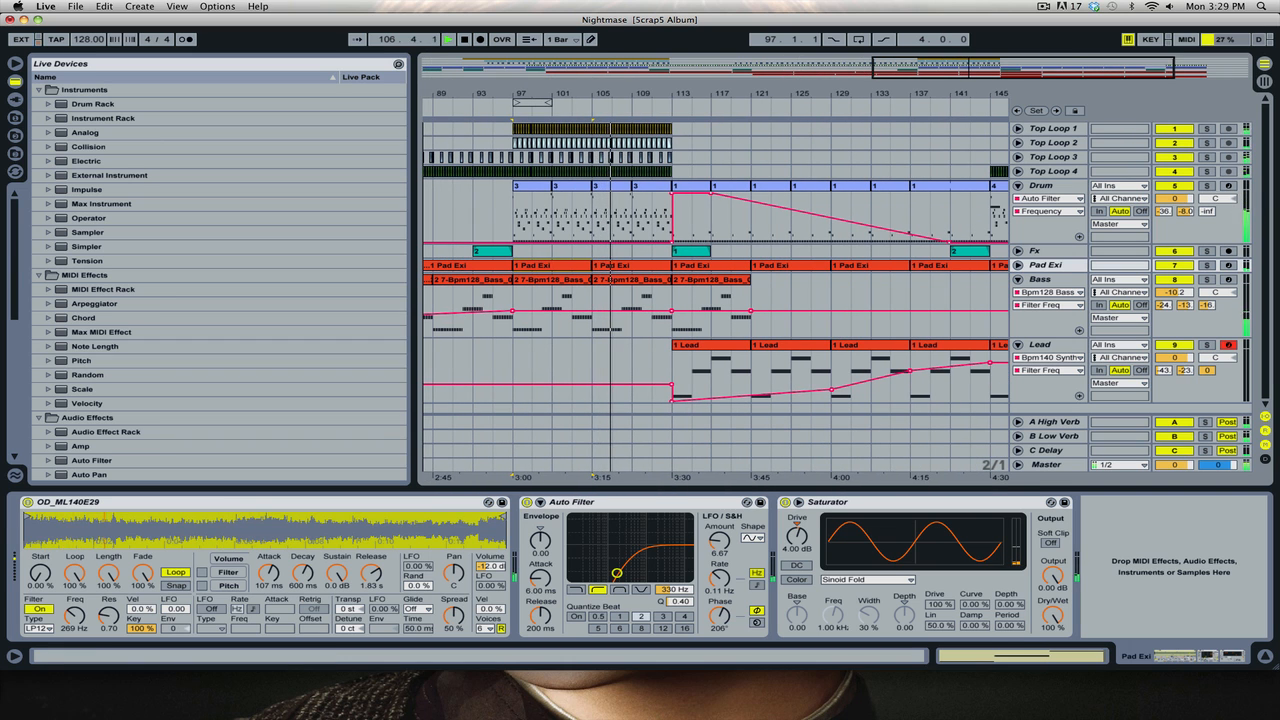
drag(712, 61, 770, 61)
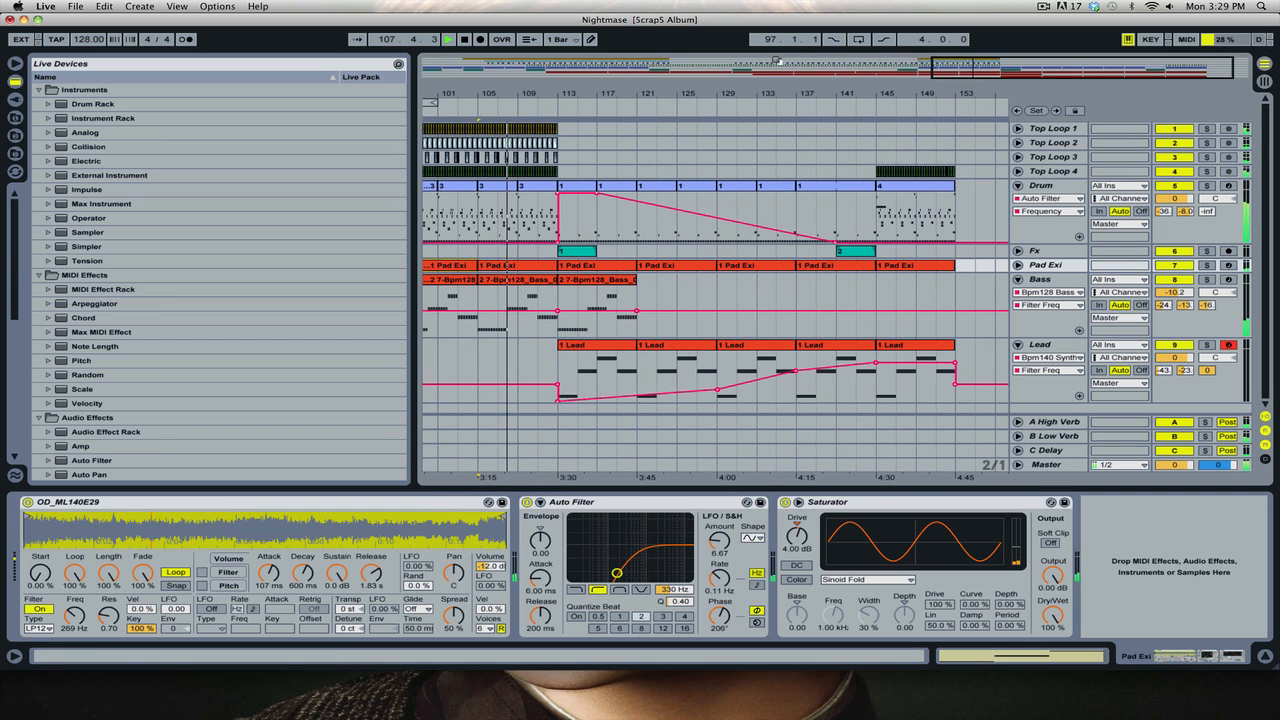